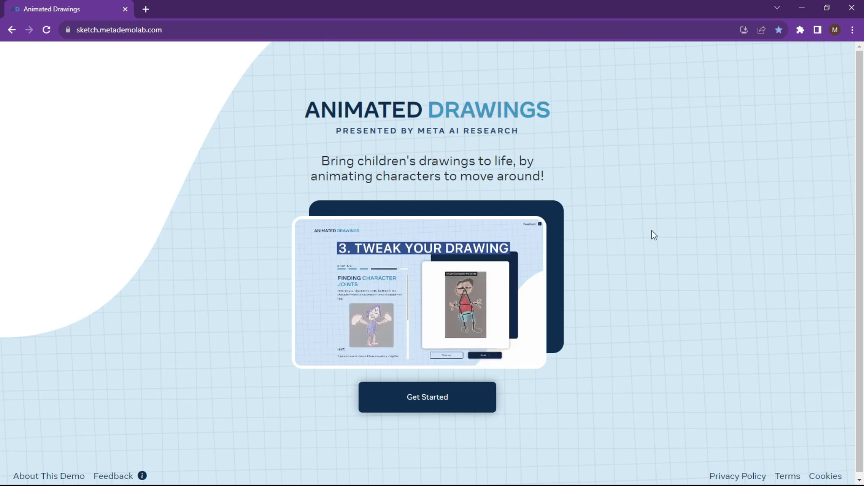
Step: Start the animation demo, upload the photo of the blue stick-figure drawing, and agree to the research use request
click(451, 402)
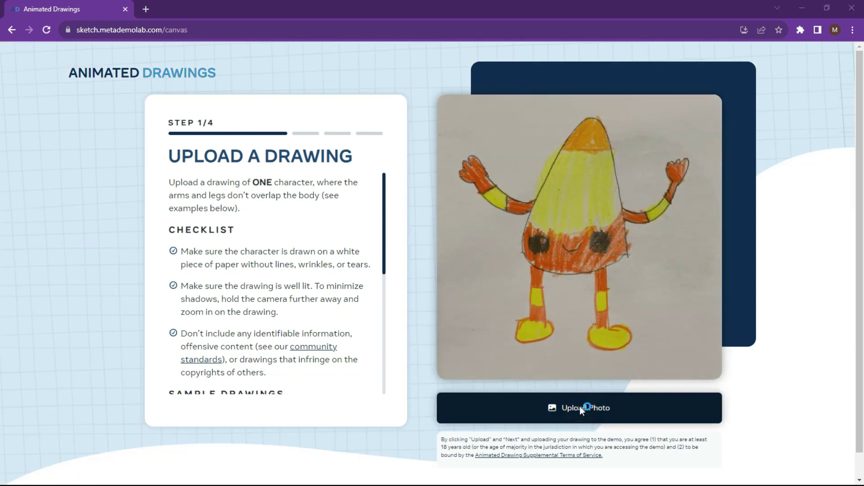
click(580, 407)
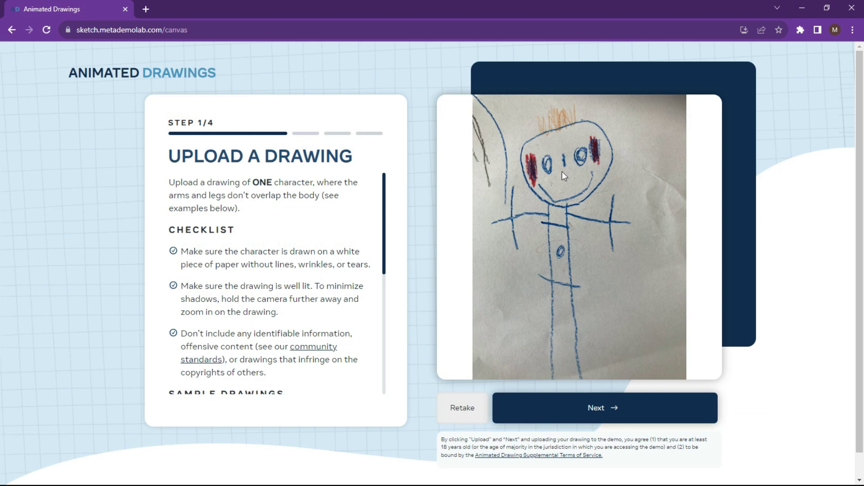
click(600, 414)
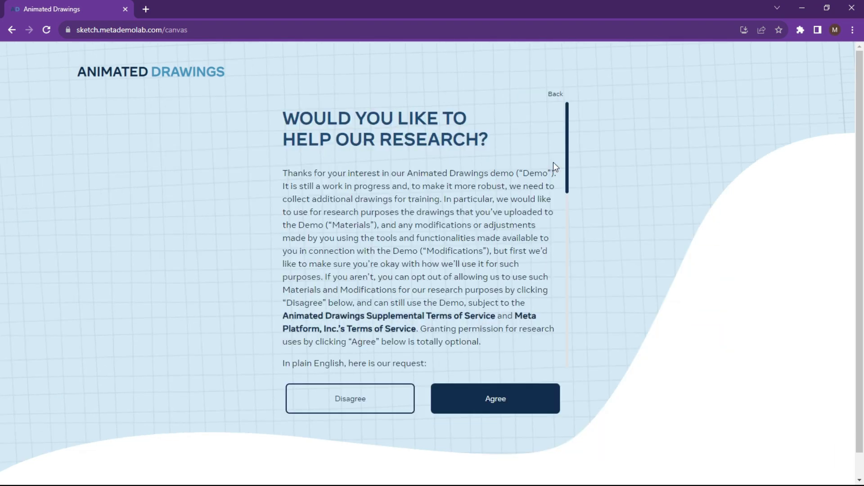
click(499, 393)
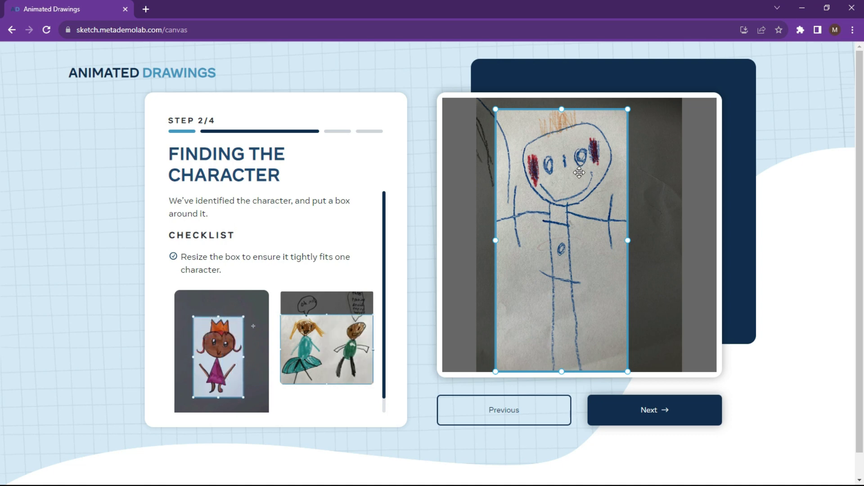
Step: Accept the detected character box, separation mask and joint positions without adjusting them
click(644, 407)
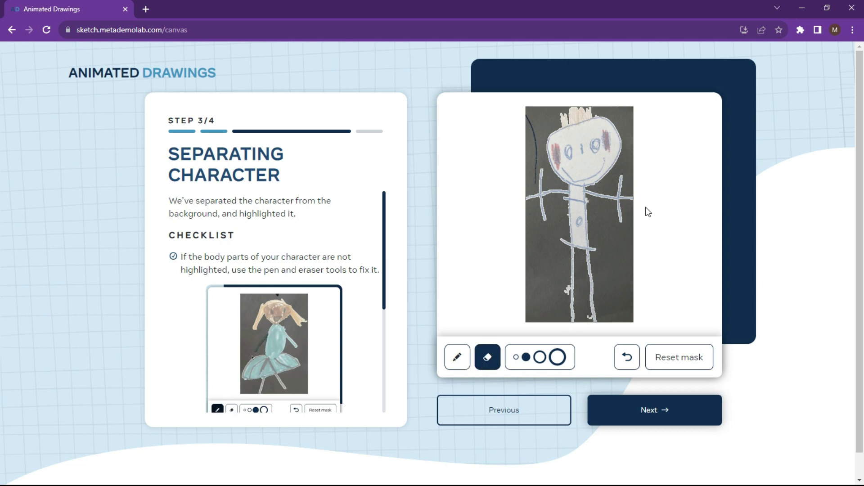
click(649, 408)
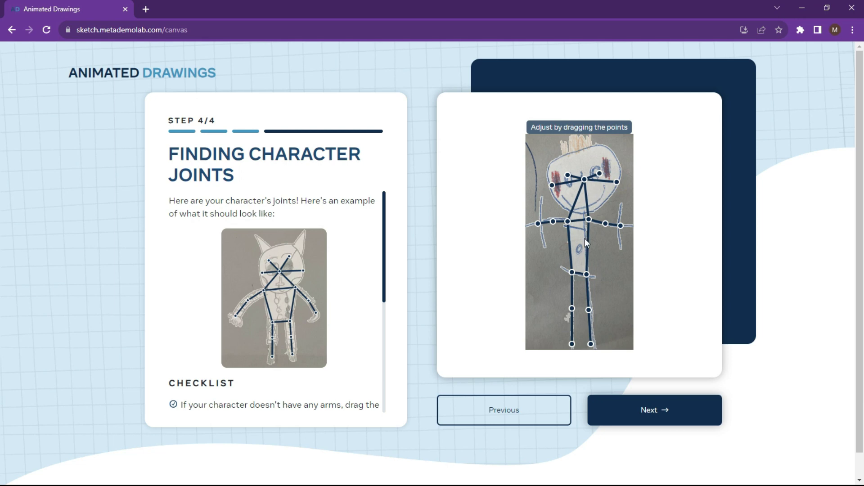
click(652, 418)
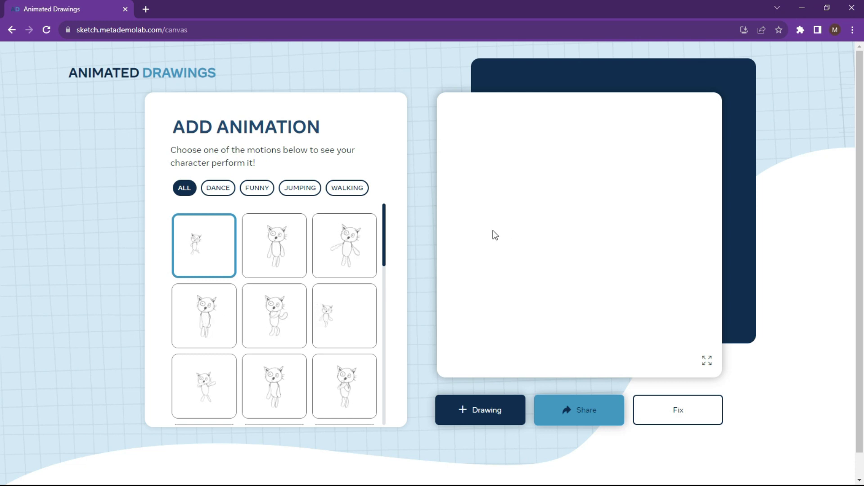
Step: Filter the motions to Jumping and apply the second and third jumping motions in the first row to the character
click(293, 191)
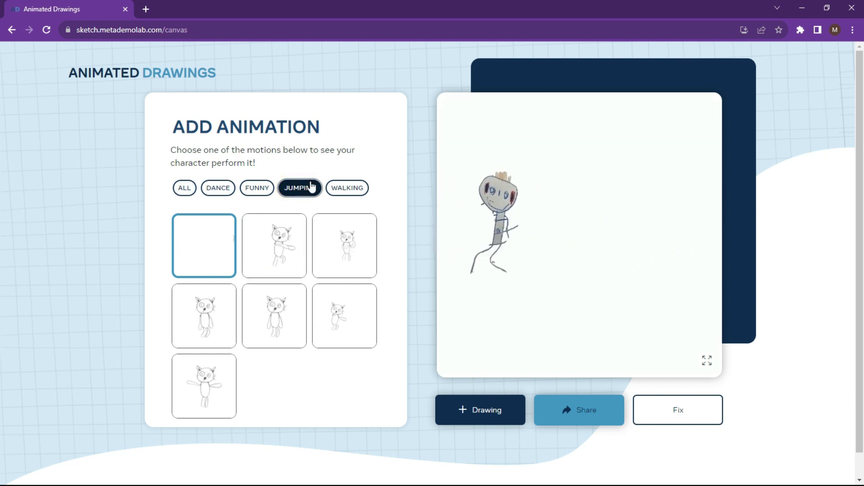
click(284, 248)
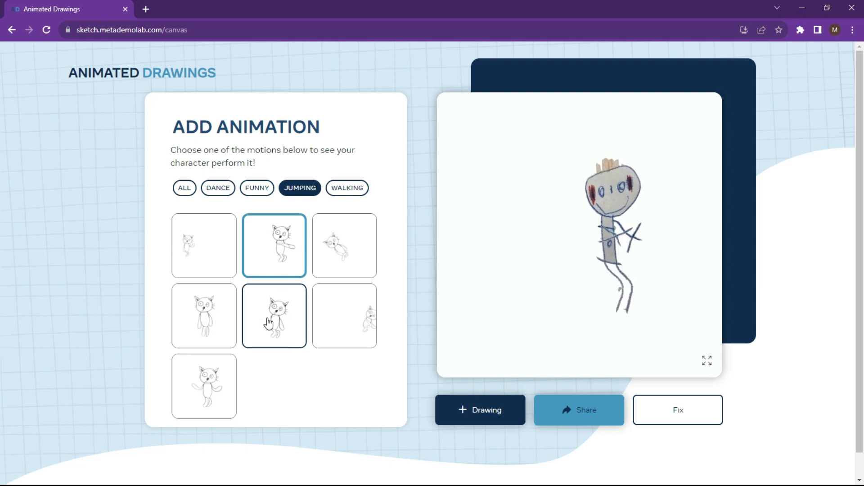
click(332, 242)
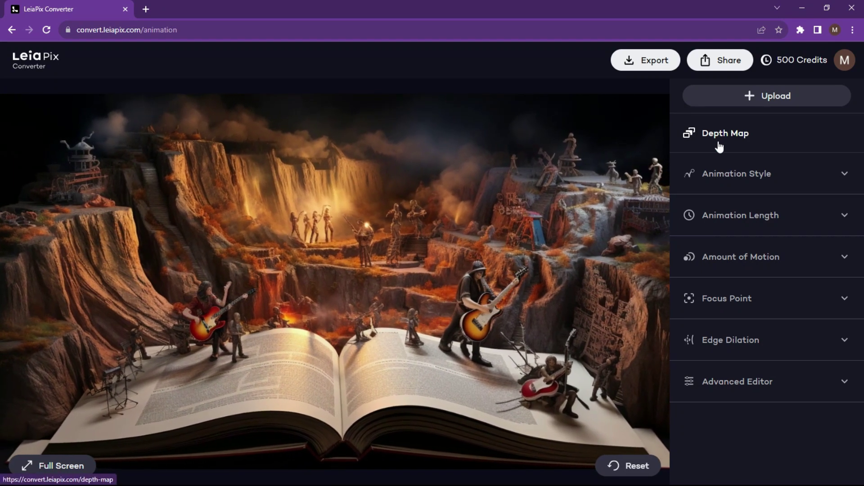
Step: In LeiaPix Converter, expand the Animation Style and Animation Length settings for the open-book image to examine their options
click(840, 174)
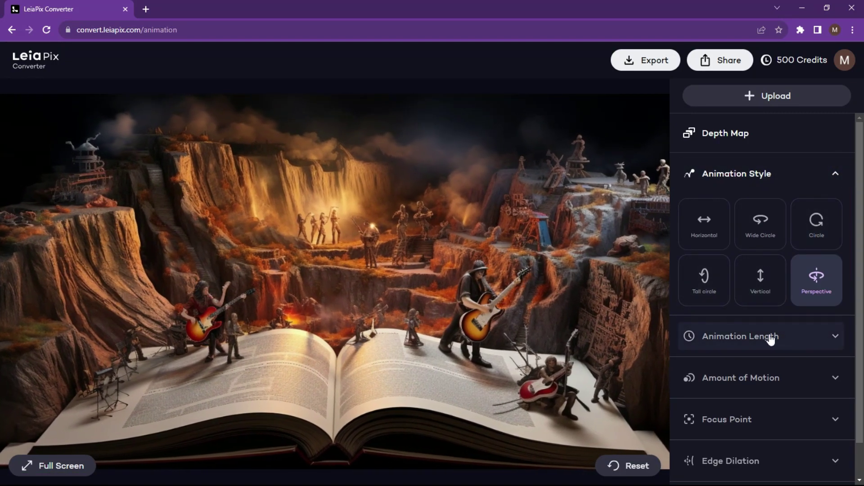
scroll(765, 293, down, 1)
click(770, 299)
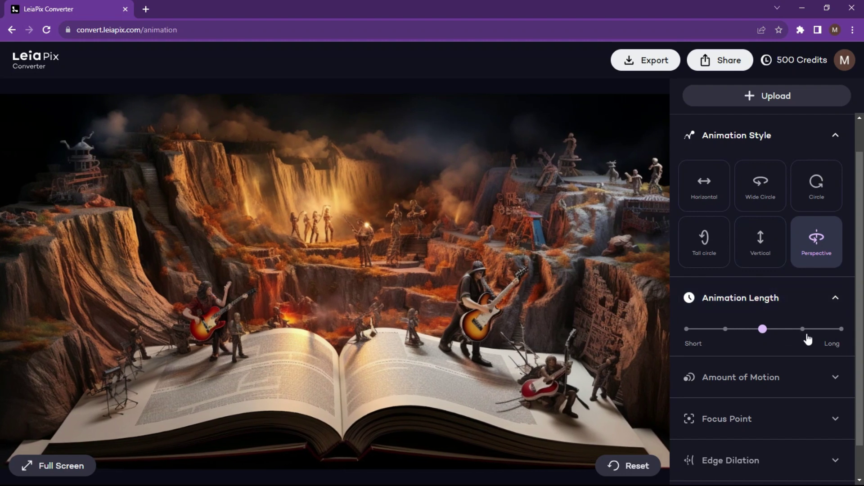
scroll(774, 348, down, 1)
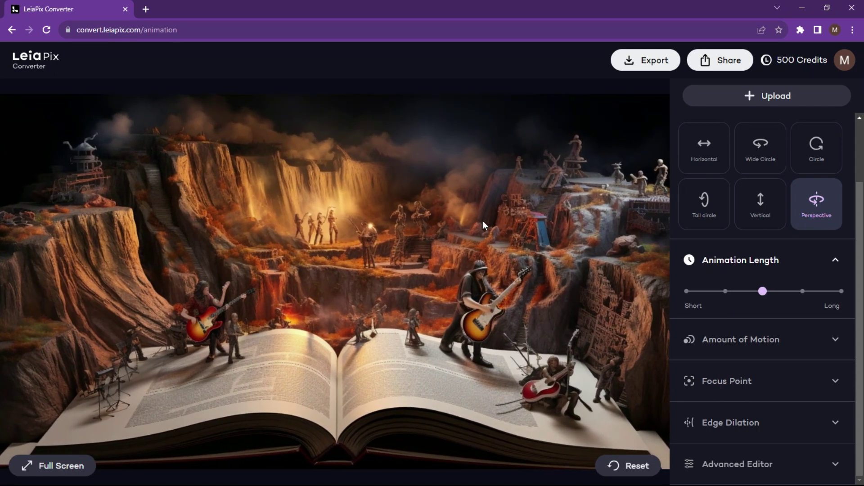
Step: Open the export options for the open-book animation and show the available file types
click(649, 62)
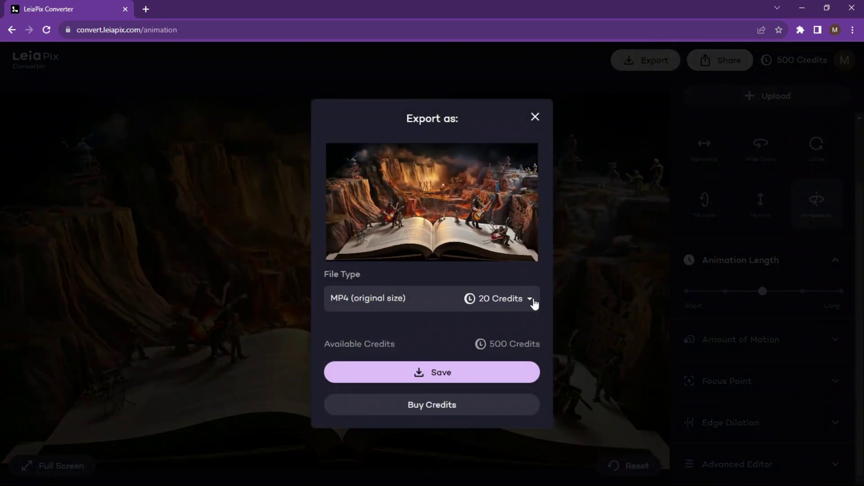
click(534, 298)
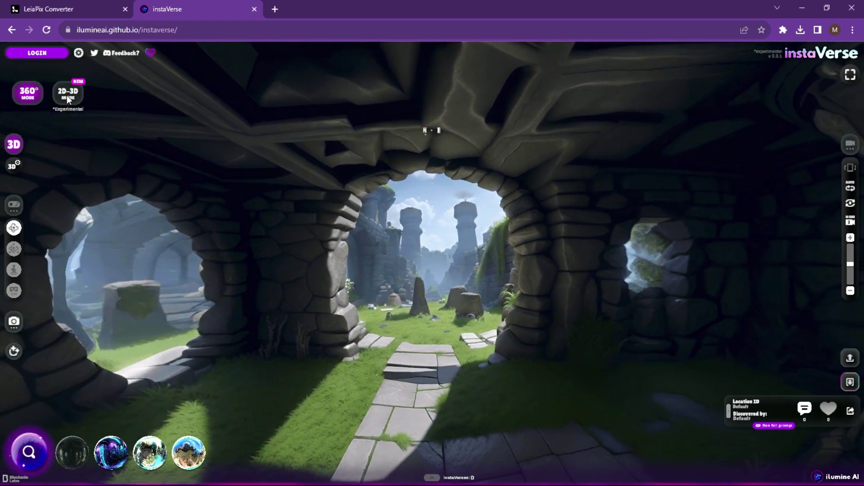
Step: In instaVerse, switch to 2D-3D mode, upload the mushroom forest image, and show the scene in full view
click(67, 97)
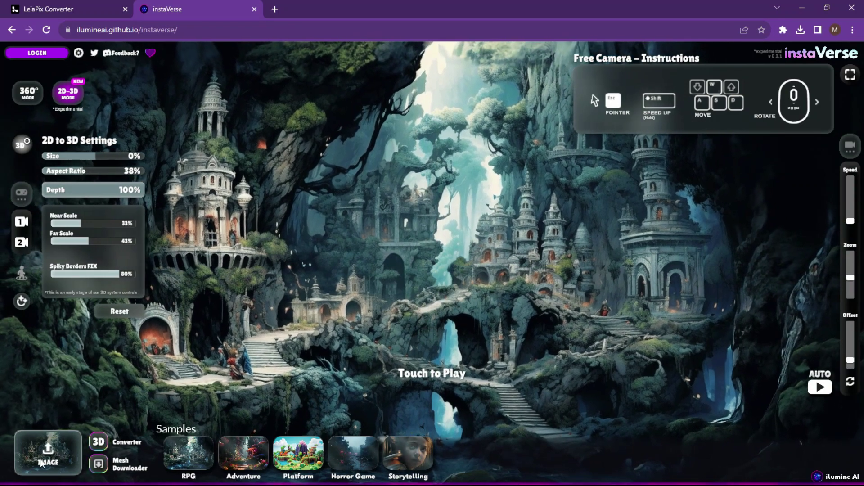
click(45, 453)
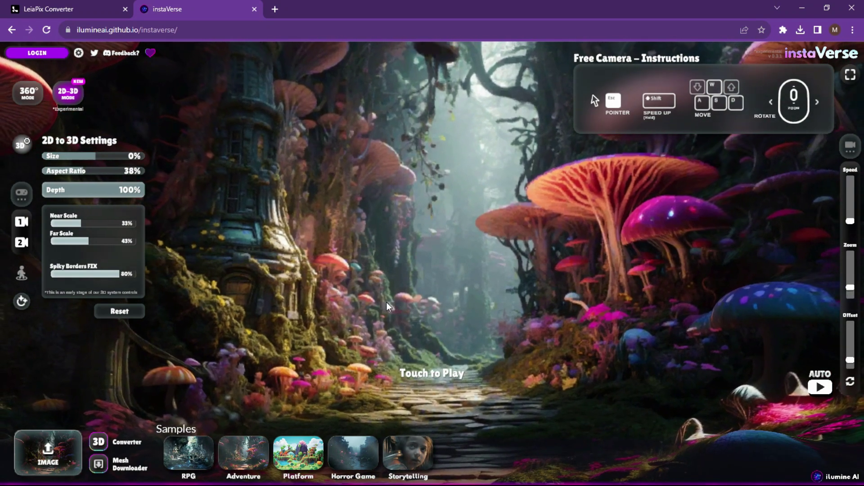
click(850, 74)
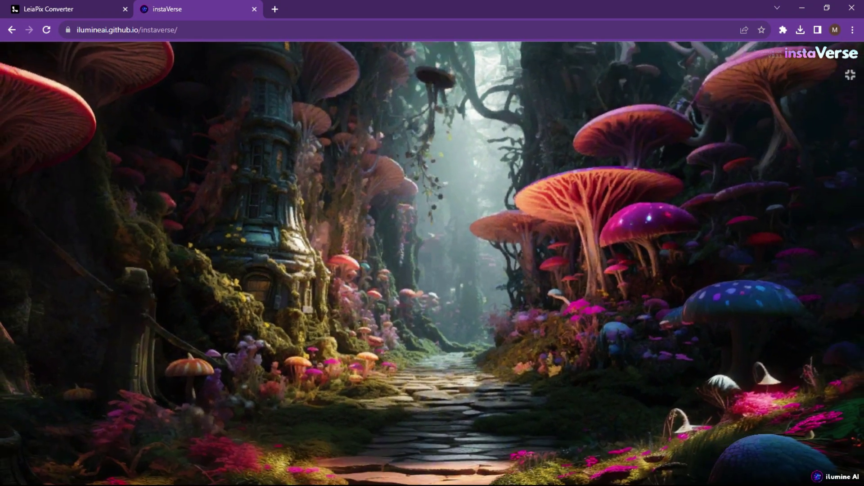
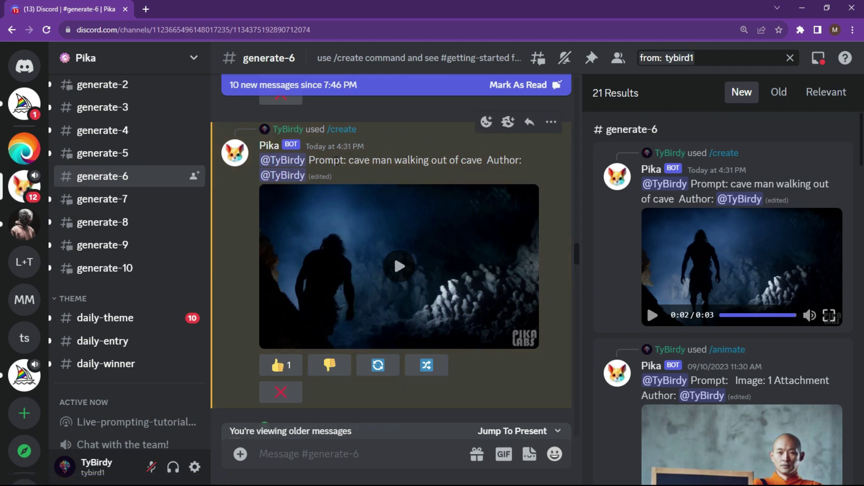
Step: In Pika's Discord channel generate-6, highlight the prompt "cave man walking out of cave" and play its generated video
drag(349, 161, 486, 160)
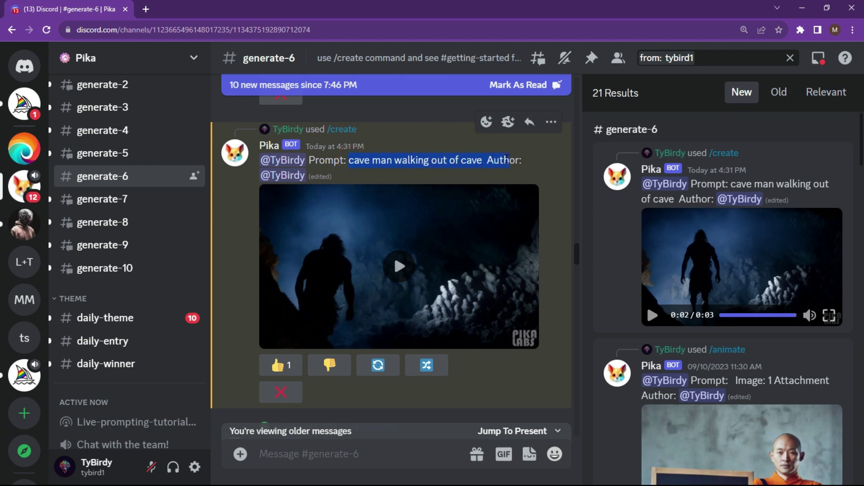
click(404, 275)
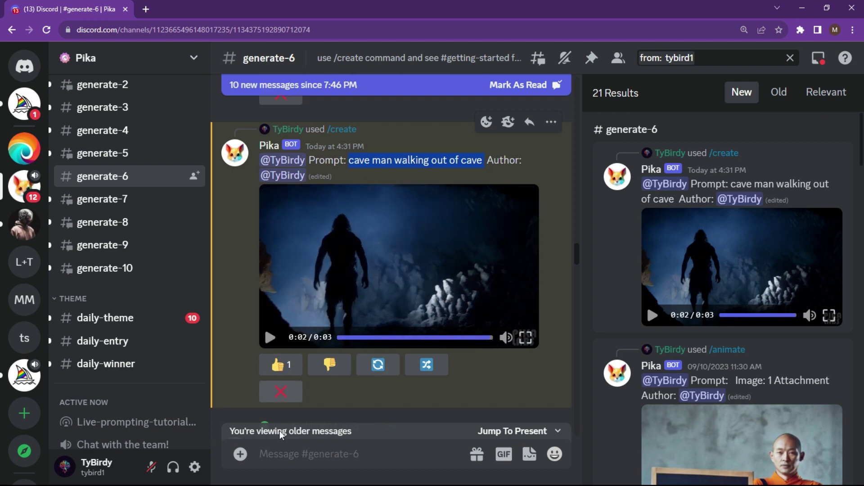
Step: Send a /create command to Pika with the prompt "volcano erupting -camera zoom in"
click(285, 457)
text(/)
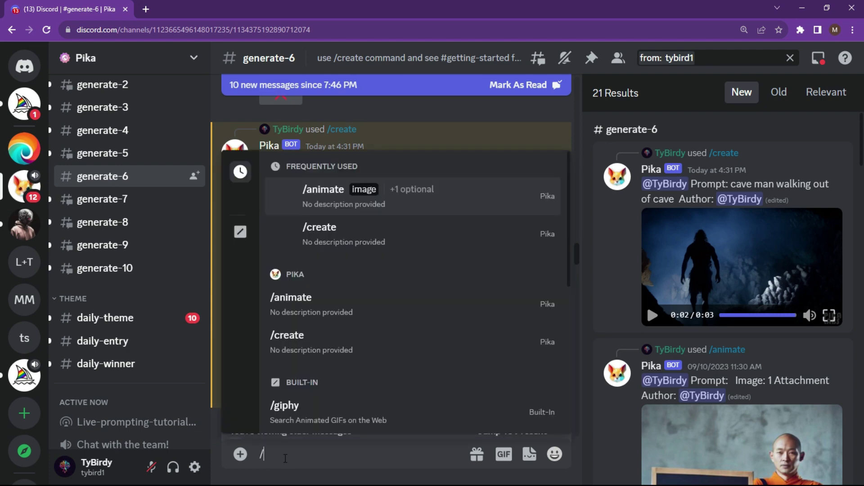
text(create)
key(Tab)
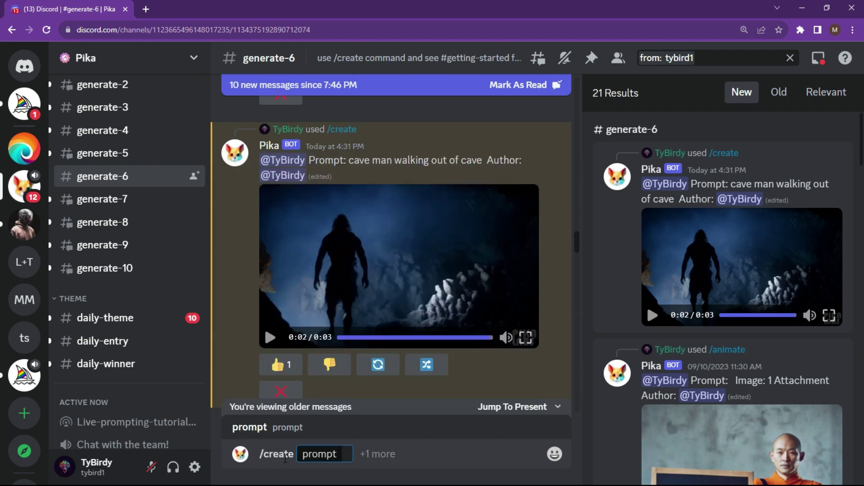
text(vol)
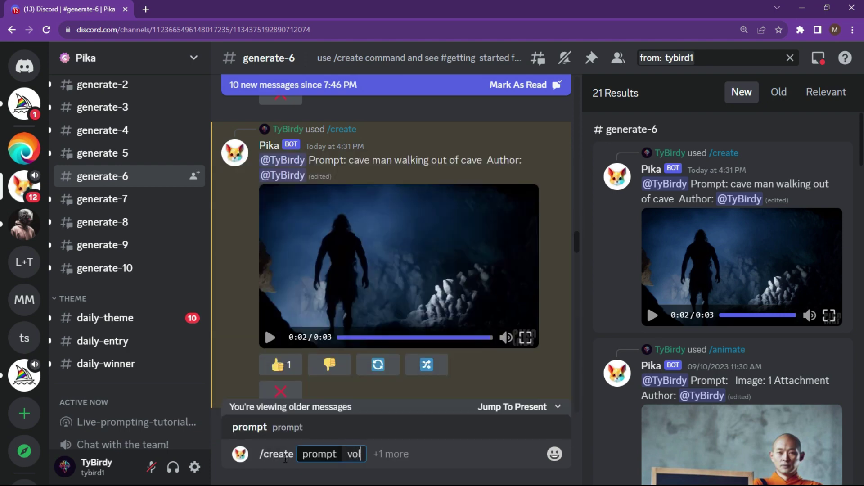
text(cano er)
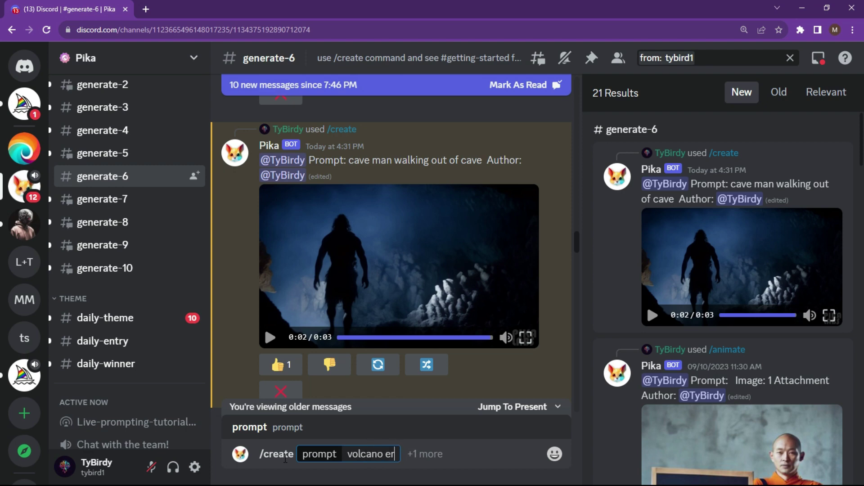
text(upting)
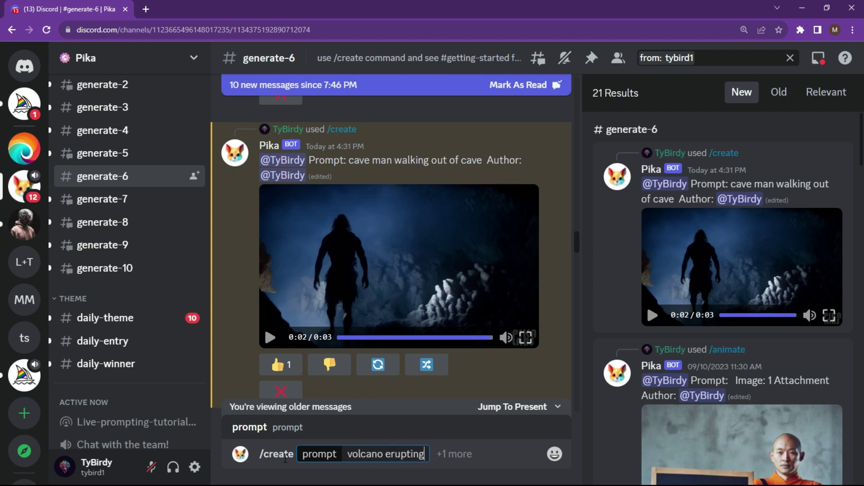
text( --)
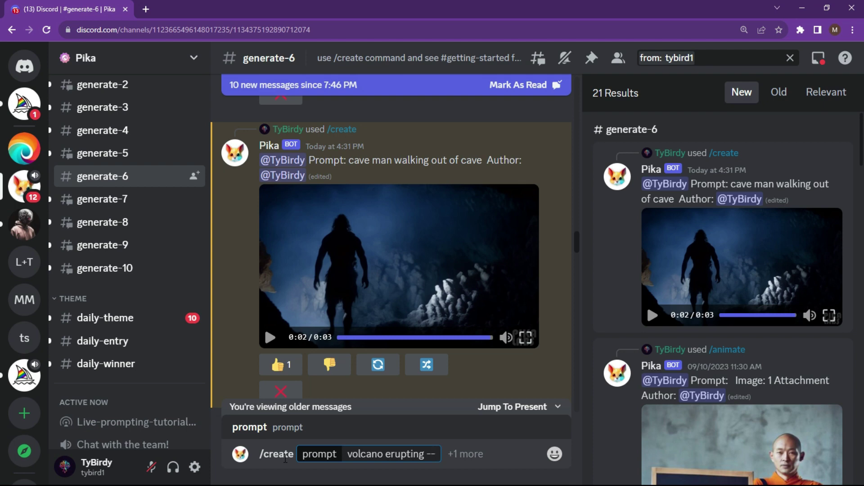
key(BackSpace)
text(camera)
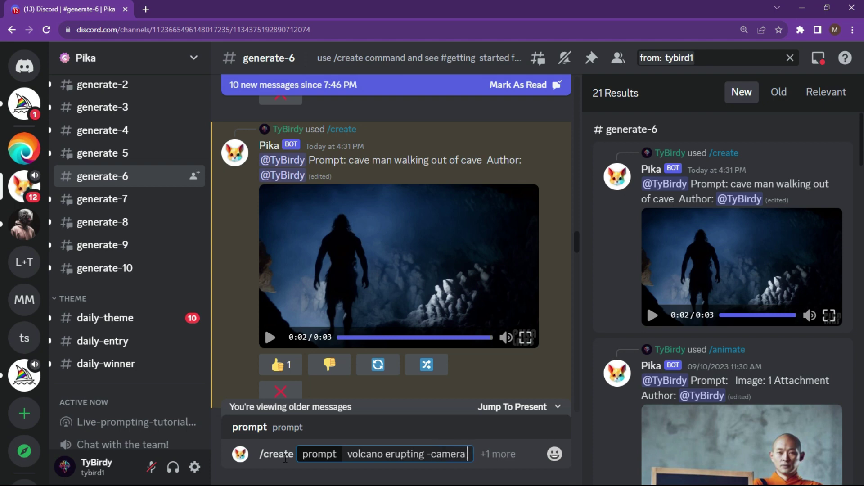
text( zoom)
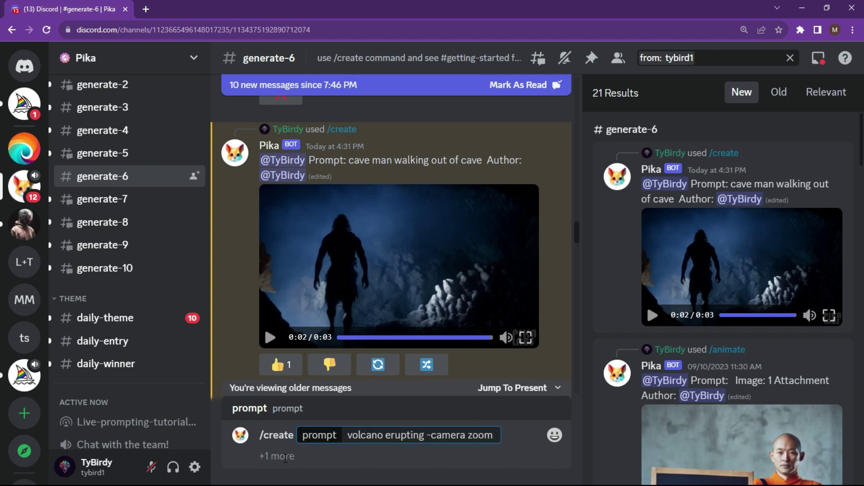
text( in)
key(Return)
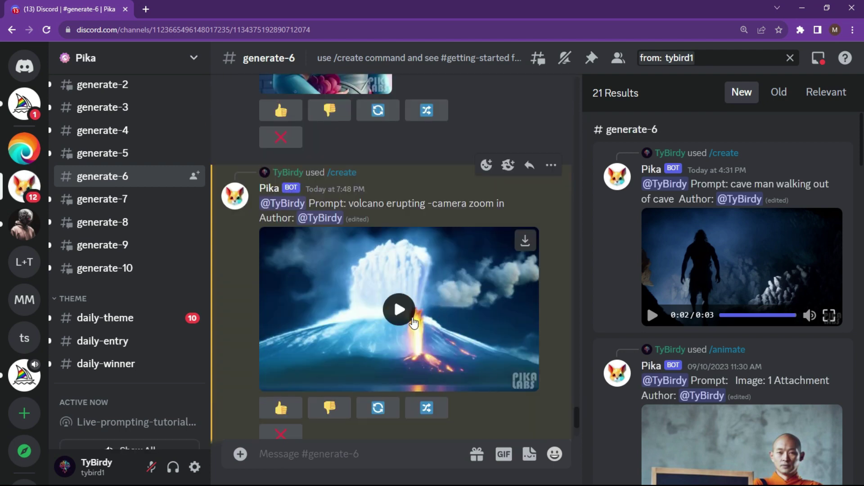
Step: Play the generated volcano video, replay it, and download it
click(390, 313)
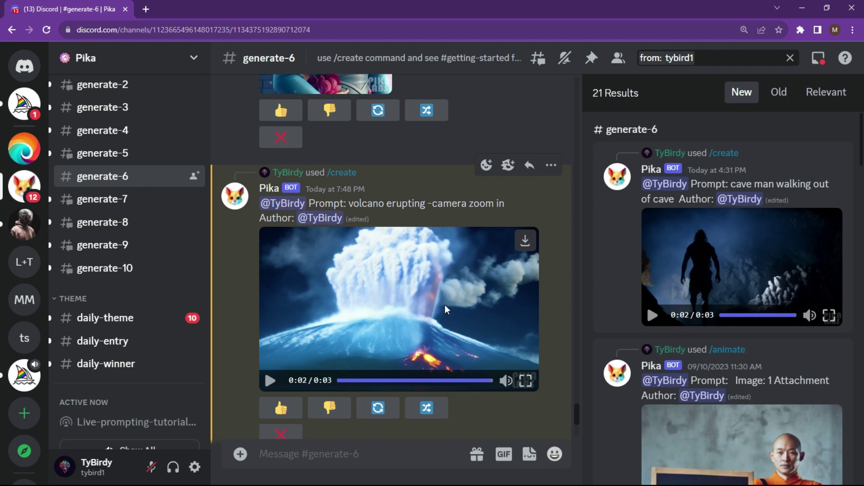
click(269, 380)
click(524, 244)
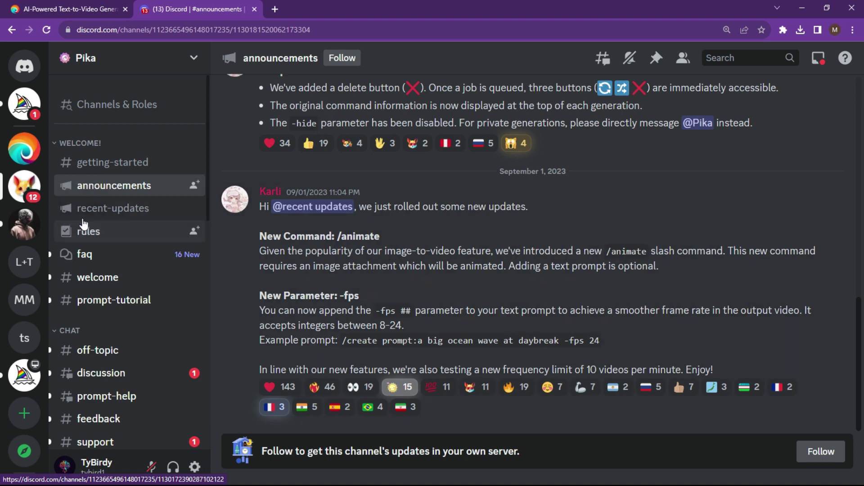
Step: From the announcements channel, go to the generate-6 channel under Creations in the Pika server
scroll(121, 312, down, 2)
scroll(121, 315, down, 6)
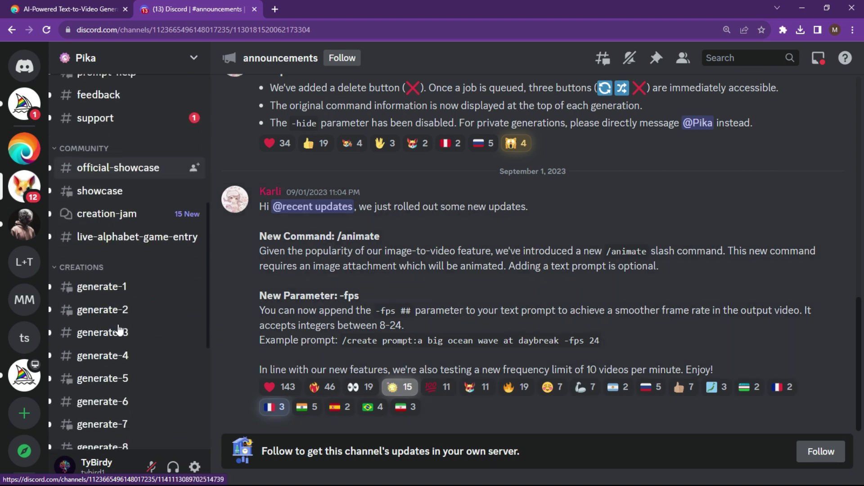
click(111, 404)
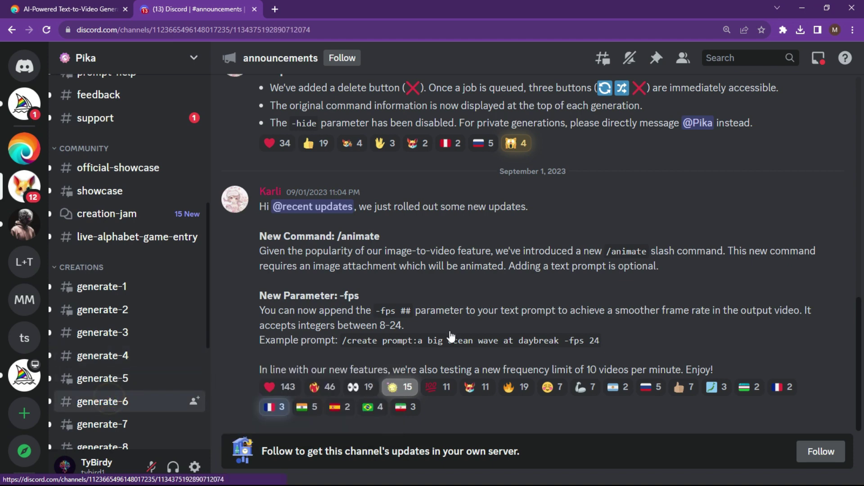
click(103, 404)
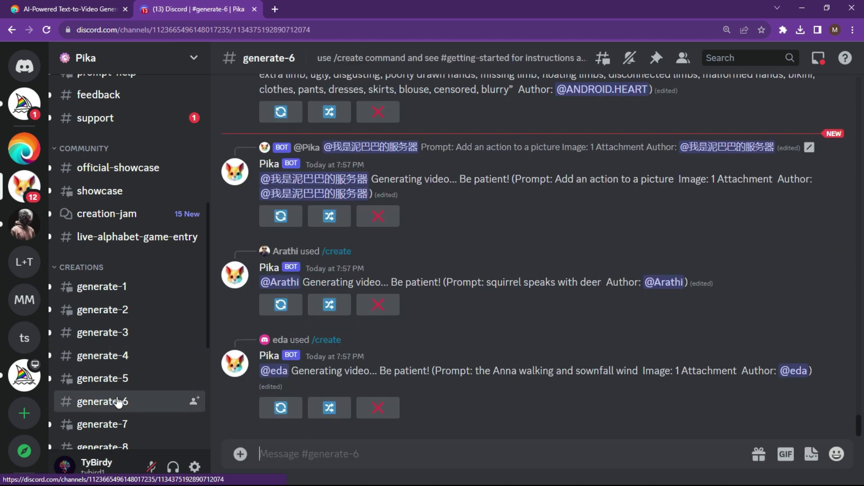
Step: Send Pika's /animate command in generate-6 with the tybird1_volcano PNG image attached and no text prompt
click(286, 454)
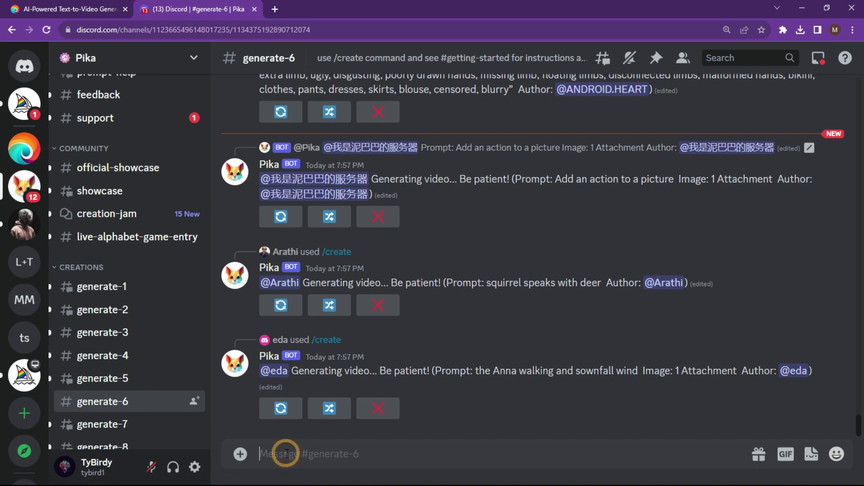
text(/animate)
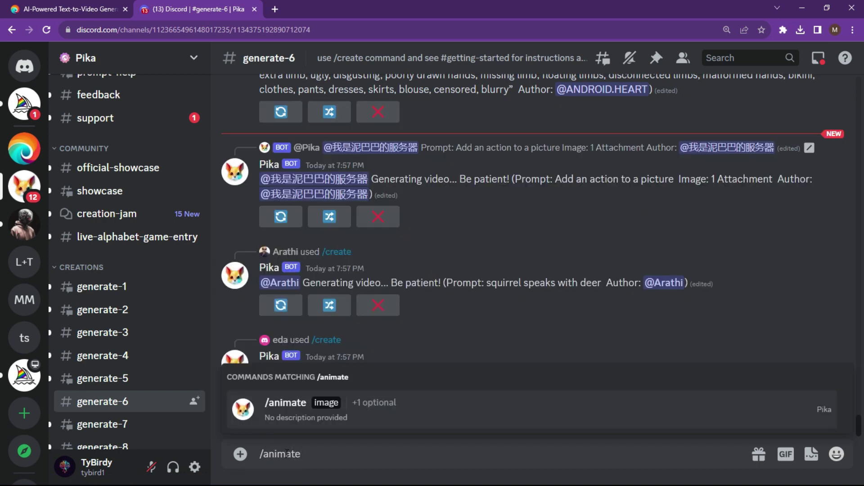
key(Return)
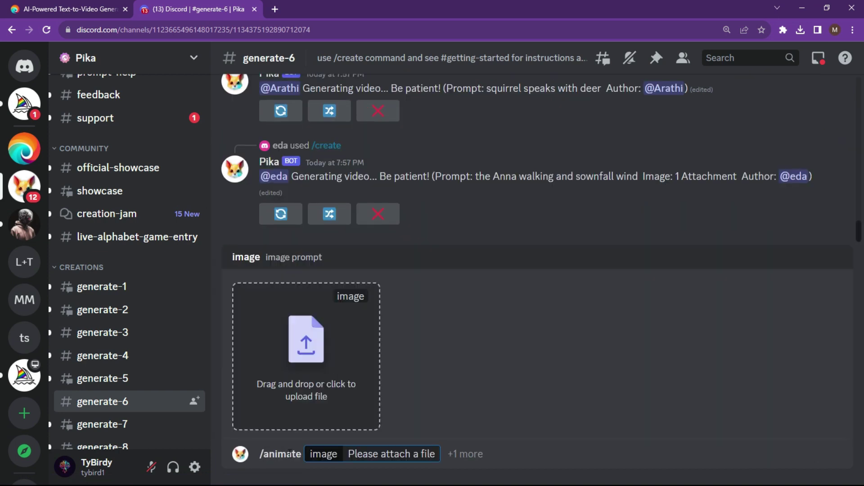
click(316, 363)
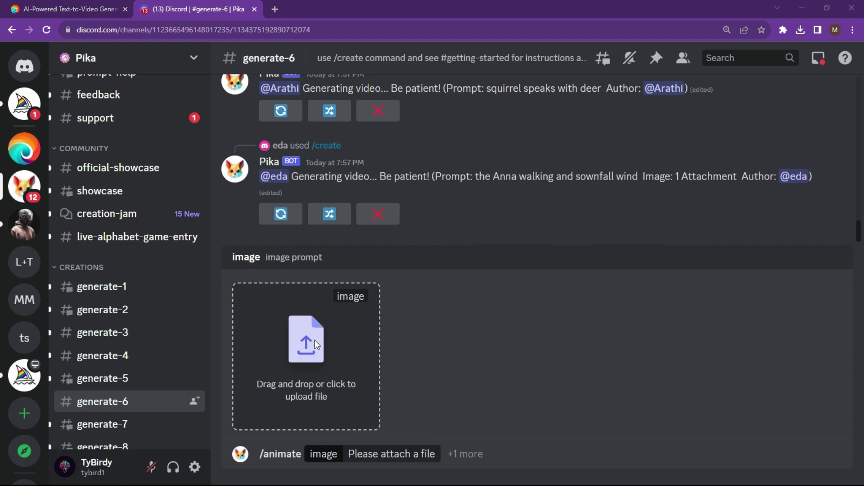
double_click(489, 325)
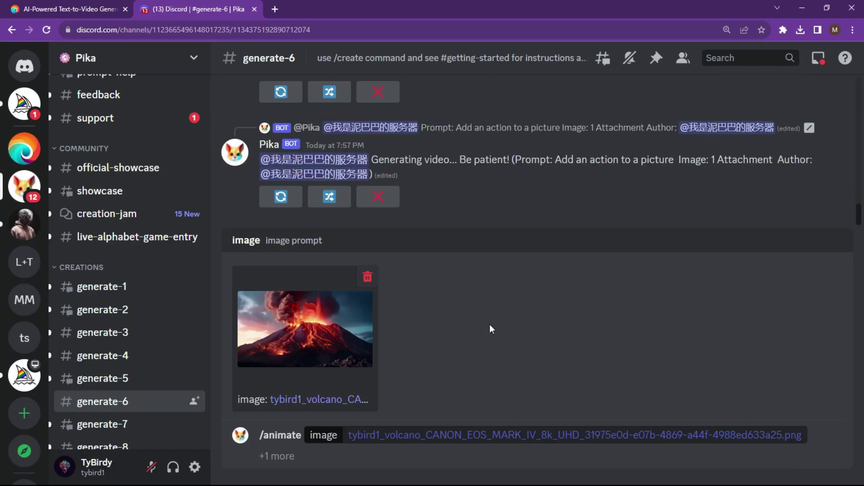
click(303, 459)
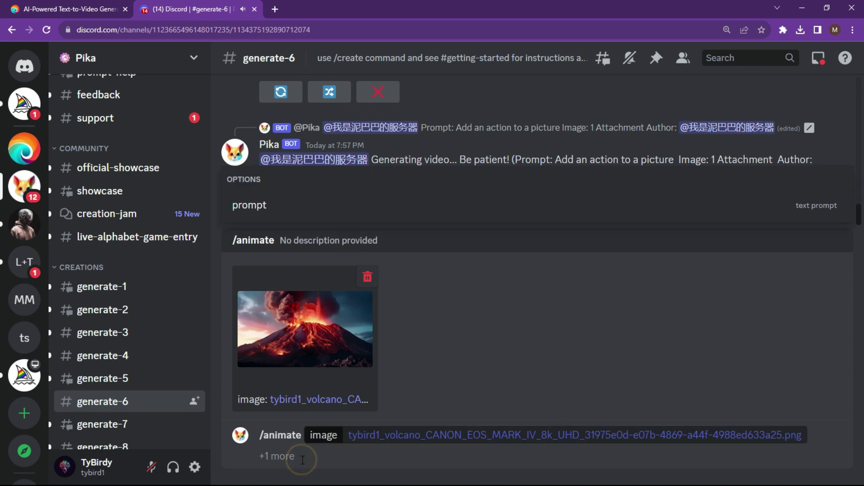
key(Return)
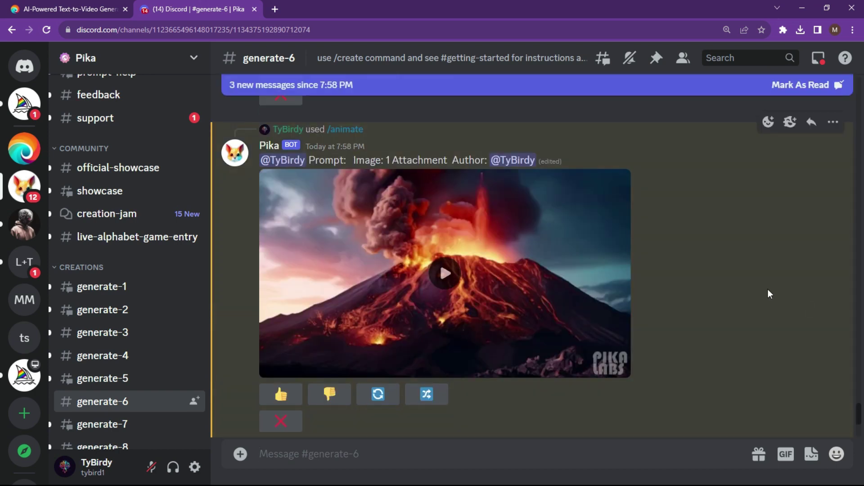
Step: Play the video animated from the volcano image and replay it
click(446, 274)
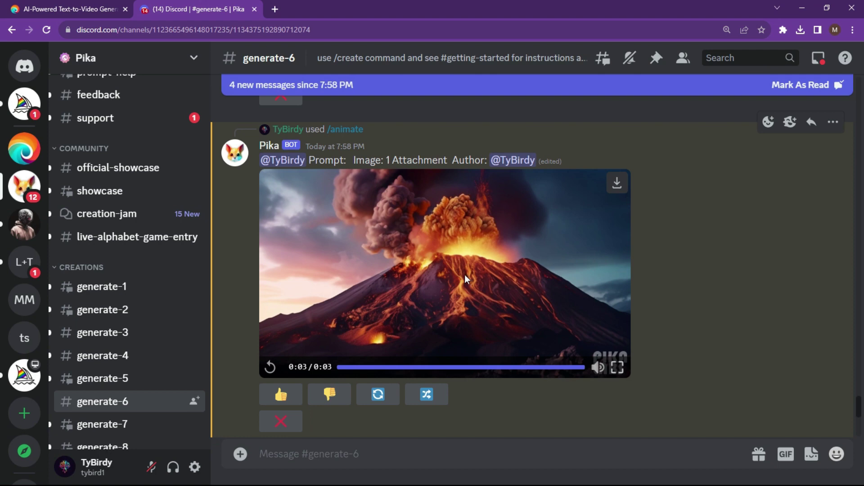
click(270, 368)
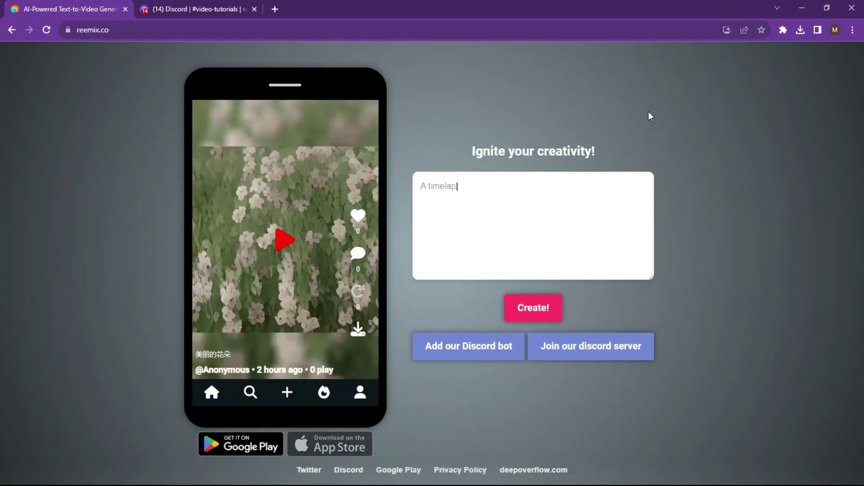
text(the Milky Way Galaxy)
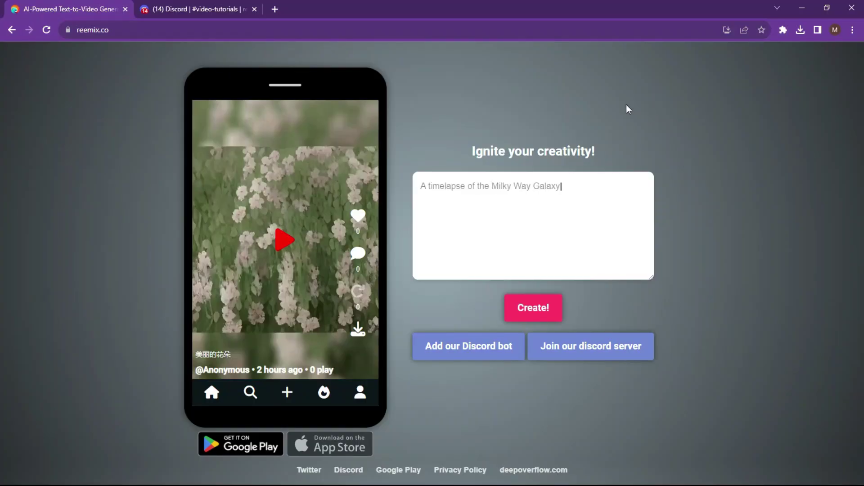
key(BackSpace)
key(BackSpace)
key(BackSpace)
key(BackSpace)
key(BackSpace)
key(BackSpace)
key(BackSpace)
key(BackSpace)
key(BackSpace)
key(BackSpace)
key(BackSpace)
key(BackSpace)
key(BackSpace)
key(BackSpace)
key(BackSpace)
key(BackSpace)
key(BackSpace)
key(BackSpace)
key(BackSpace)
key(BackSpace)
text(A high-speed train racin)
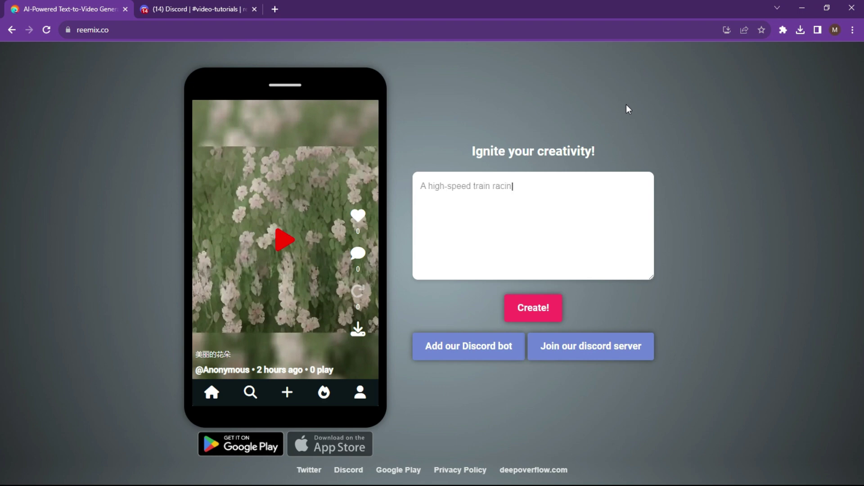
text(g through the countryside)
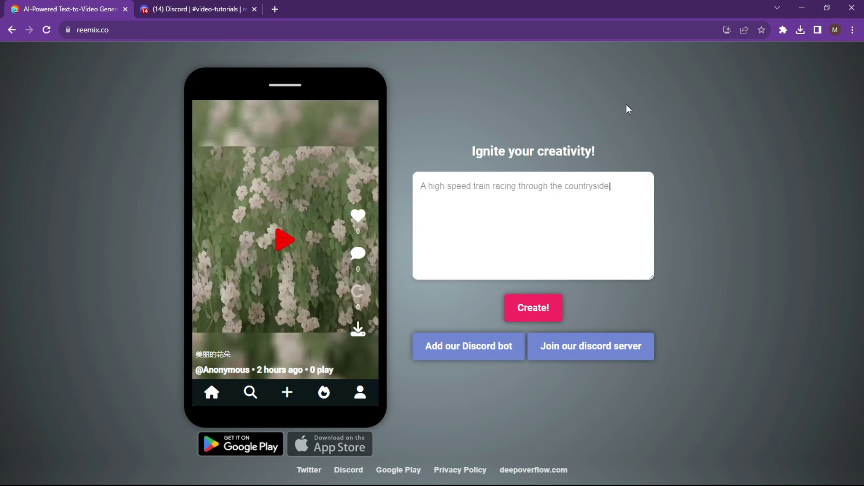
key(BackSpace)
key(BackSpace)
key(BackSpace)
key(BackSpace)
key(BackSpace)
key(BackSpace)
key(BackSpace)
key(BackSpace)
key(BackSpace)
key(BackSpace)
key(BackSpace)
key(BackSpace)
key(BackSpace)
key(BackSpace)
key(BackSpace)
key(BackSpace)
key(BackSpace)
key(BackSpace)
key(BackSpace)
key(BackSpace)
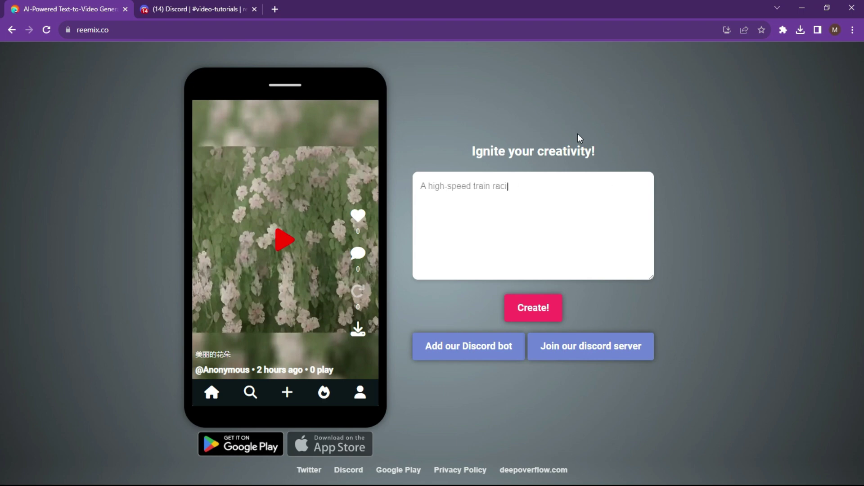
key(BackSpace)
key(BackSpace)
key(BackSpace)
key(BackSpace)
key(BackSpace)
key(BackSpace)
key(BackSpace)
key(BackSpace)
key(BackSpace)
key(BackSpace)
key(BackSpace)
key(BackSpace)
key(BackSpace)
key(BackSpace)
key(BackSpace)
key(BackSpace)
key(BackSpace)
key(BackSpace)
key(BackSpace)
key(BackSpace)
text(A panoramic view of an ancient Mayan temple)
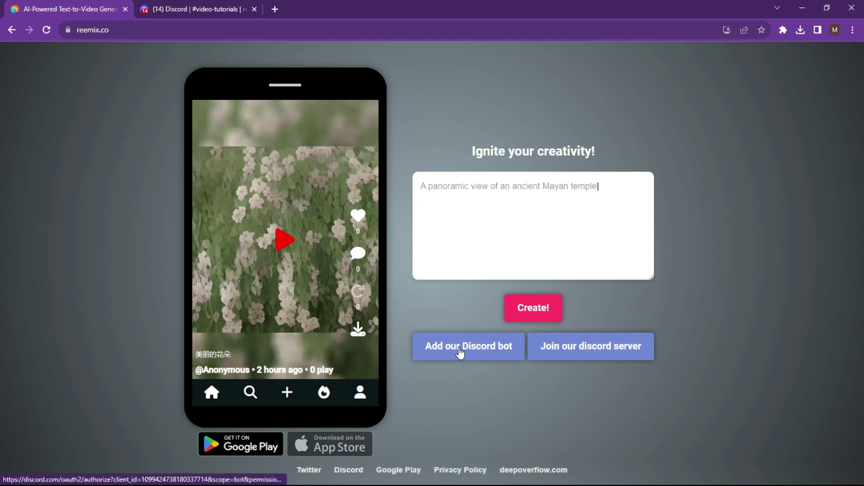
Step: Switch to Discord, open the LevelUP+ Tutorial server's general channel, and play the reemix.co "volcano erupting" video
click(211, 9)
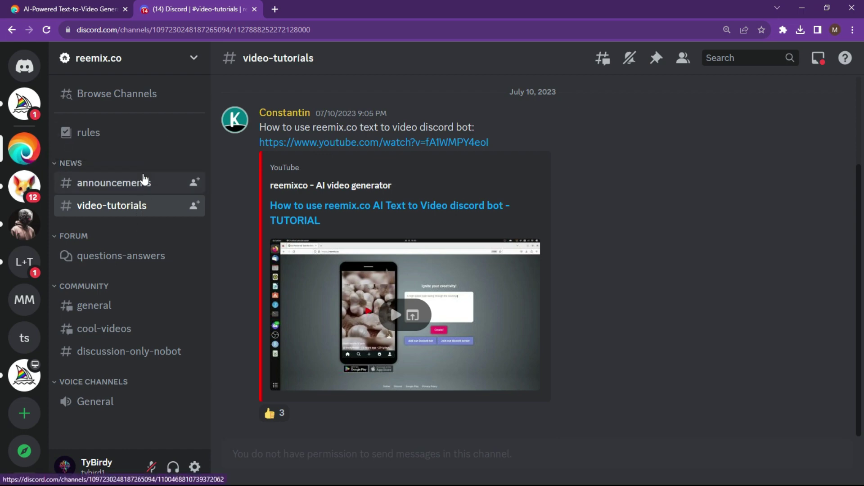
click(19, 273)
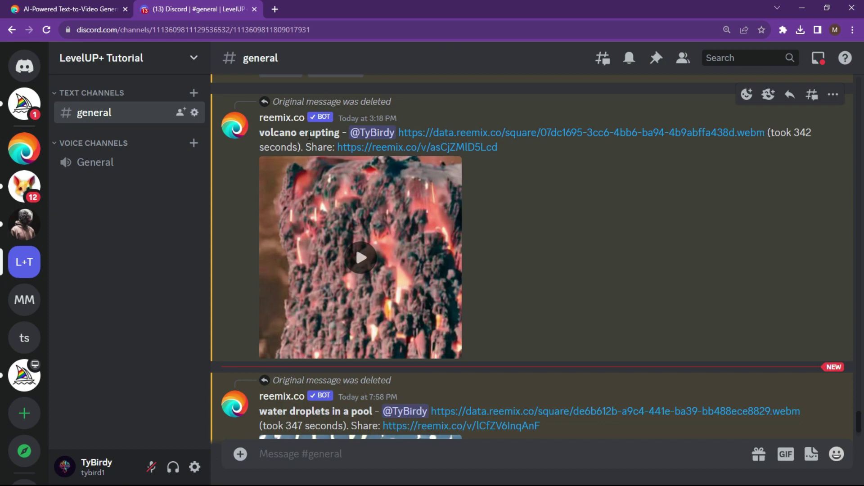
click(361, 257)
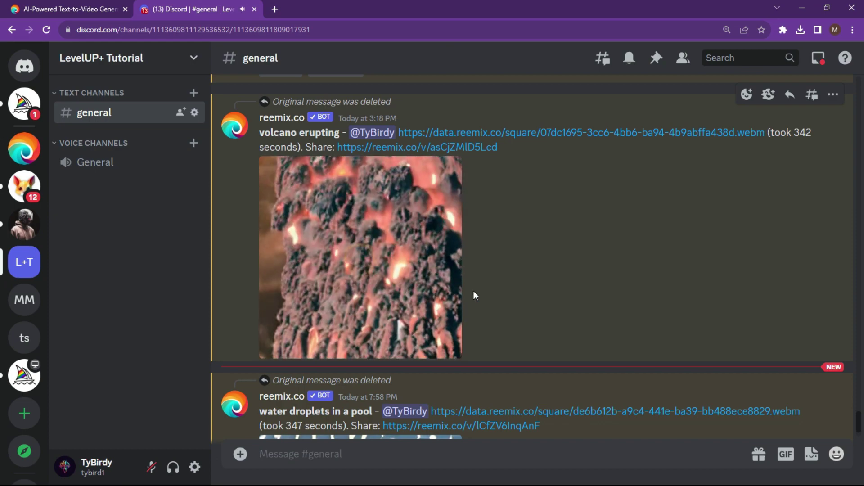
Step: Play the reemix.co video generated for "water droplets in a pool"
scroll(592, 243, down, 3)
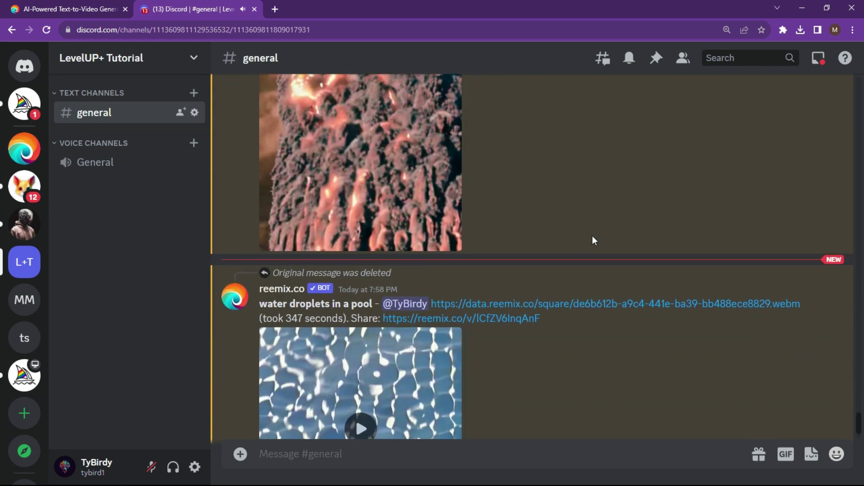
scroll(592, 241, down, 3)
click(359, 317)
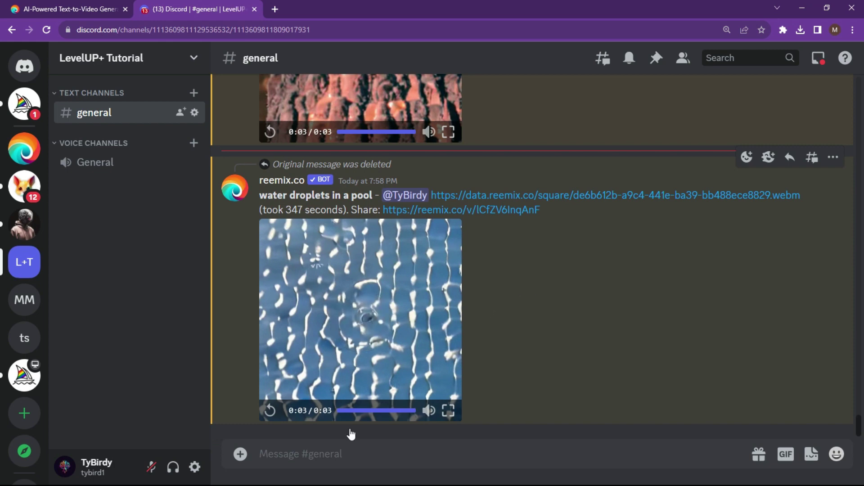
Step: Compose a reemix.co /imagine command in the general channel with the prompt "water drops in a pool"
click(301, 453)
text(/n)
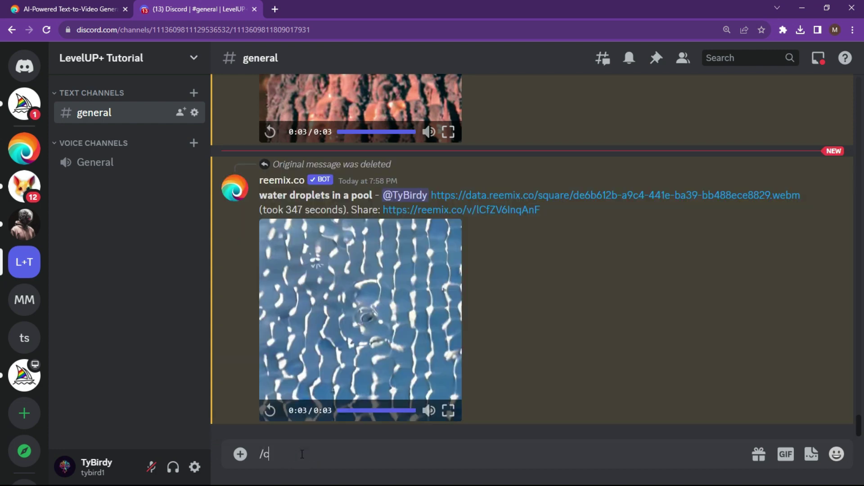
key(BackSpace)
key(BackSpace)
text(/imagei)
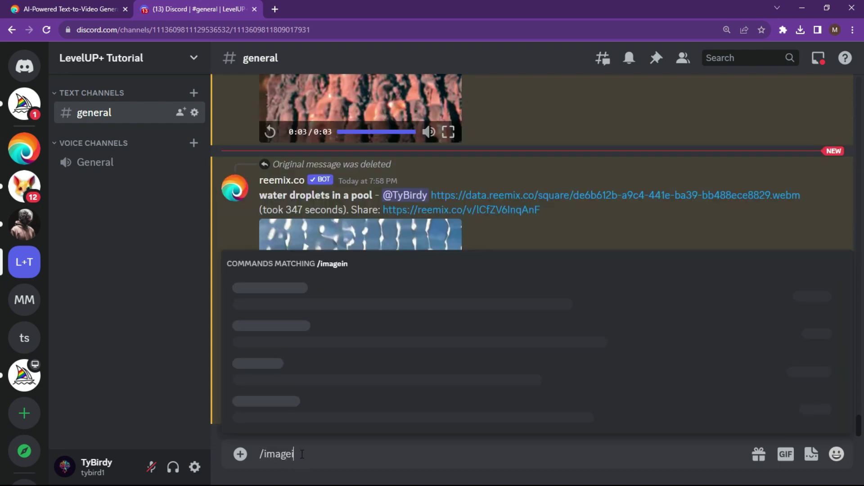
key(BackSpace)
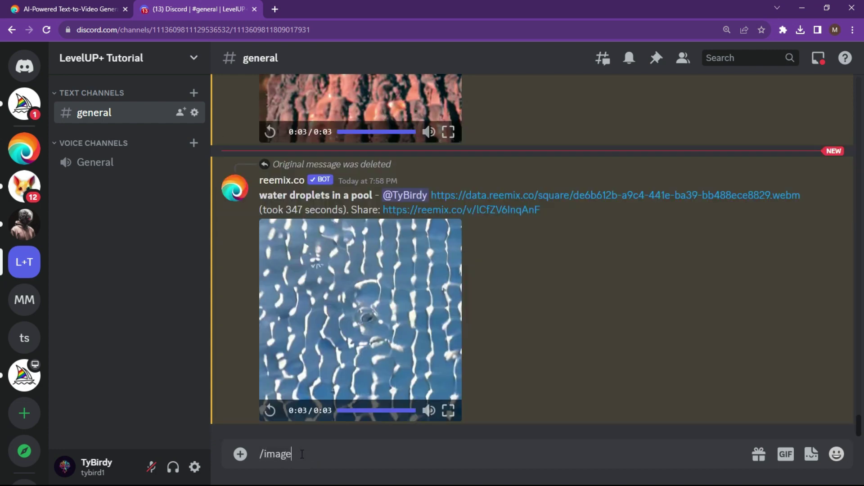
text(ine)
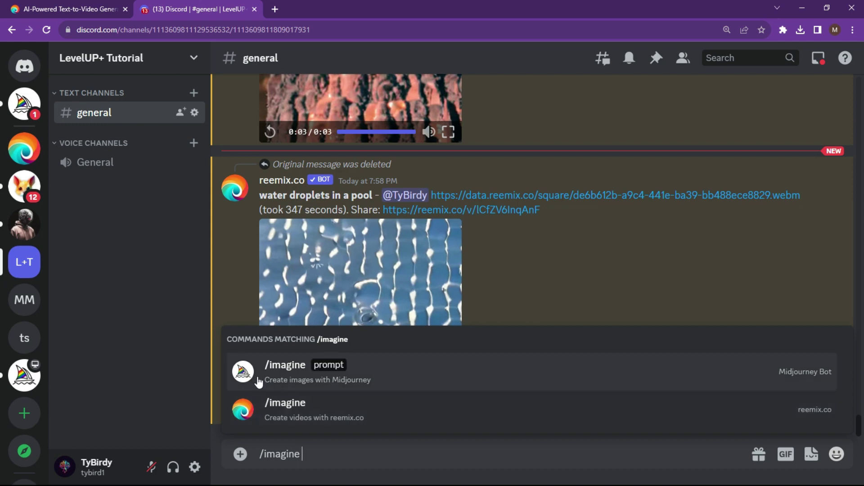
click(252, 414)
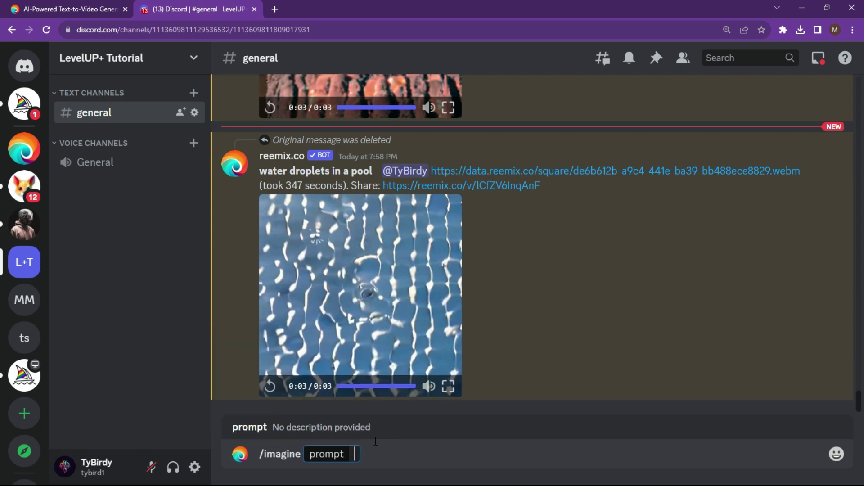
text(water)
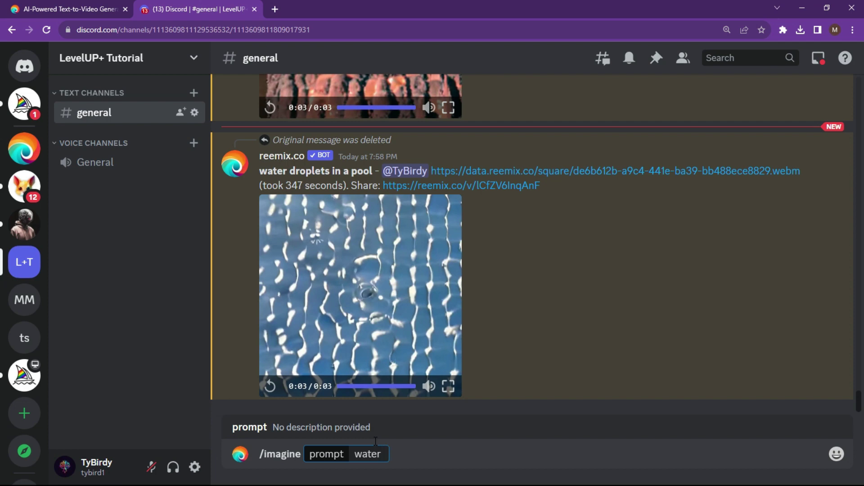
text( drops in a poo)
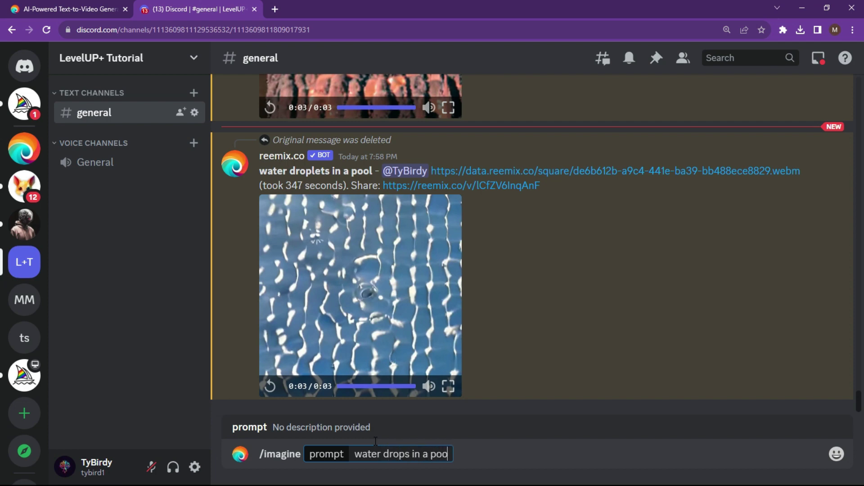
text(l)
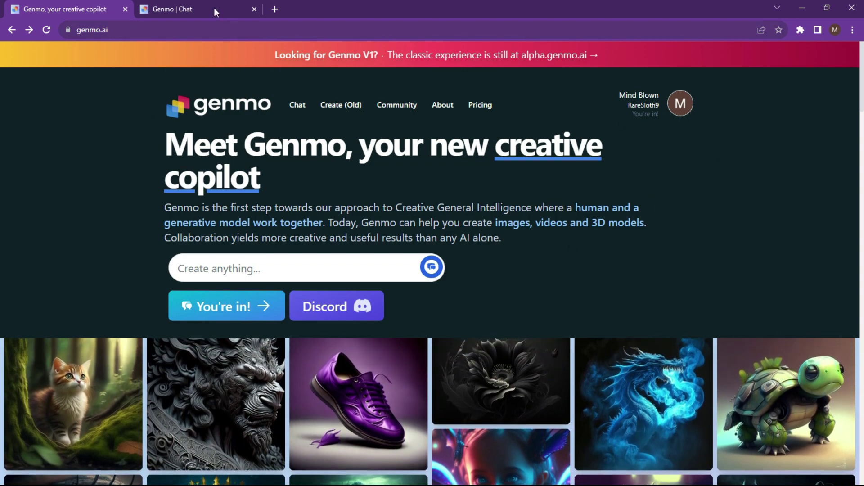
Step: Go to Genmo's chat page and upload the image of the woman holding a magic ball
click(191, 9)
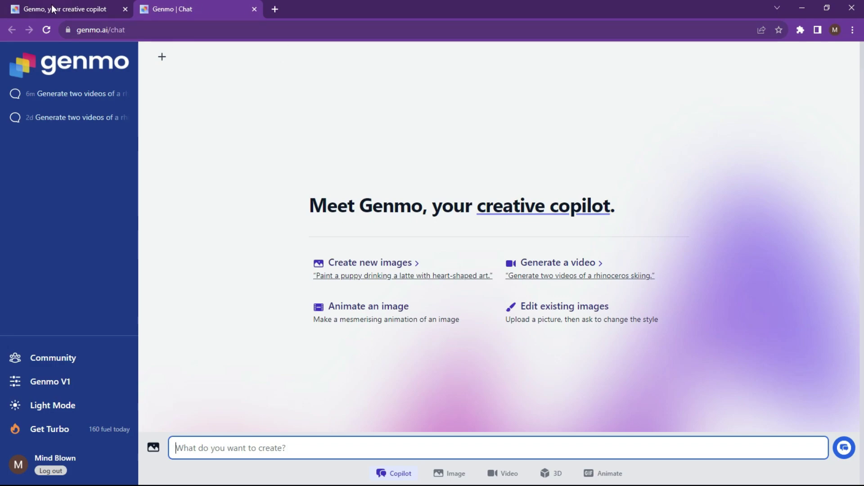
click(67, 9)
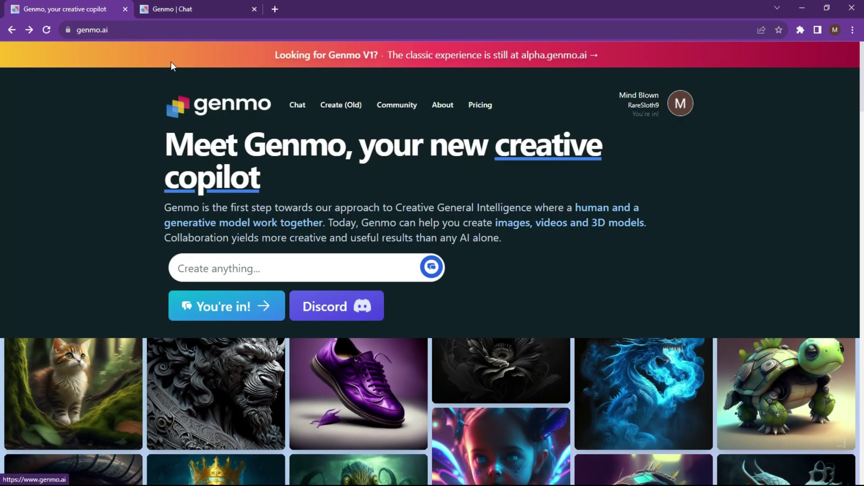
click(205, 9)
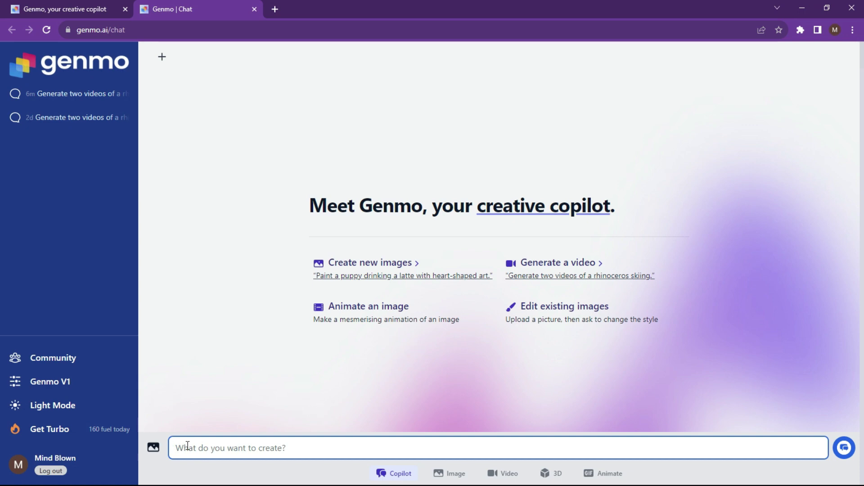
click(153, 447)
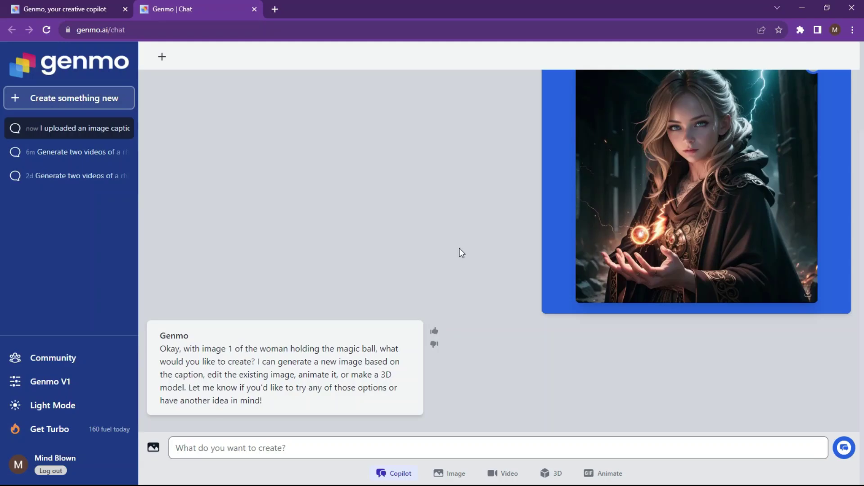
Step: Review the uploaded image and Genmo's reply, and send the chat request "animate it"
scroll(459, 248, up, 2)
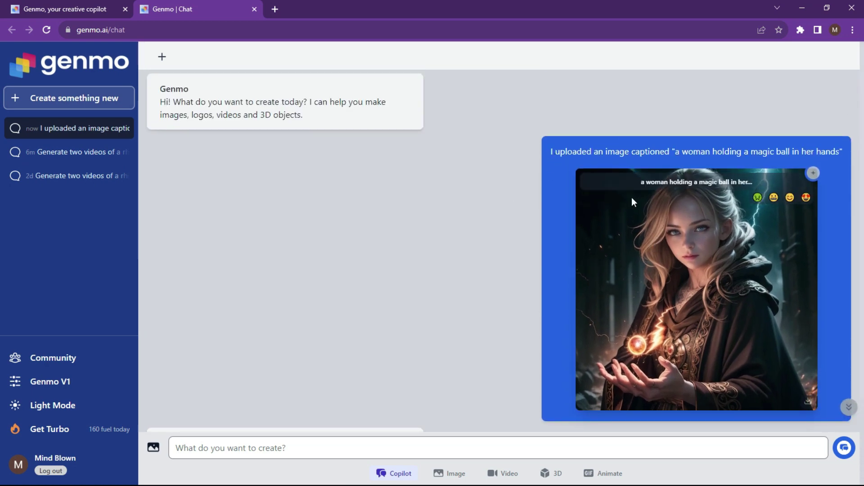
scroll(450, 250, down, 2)
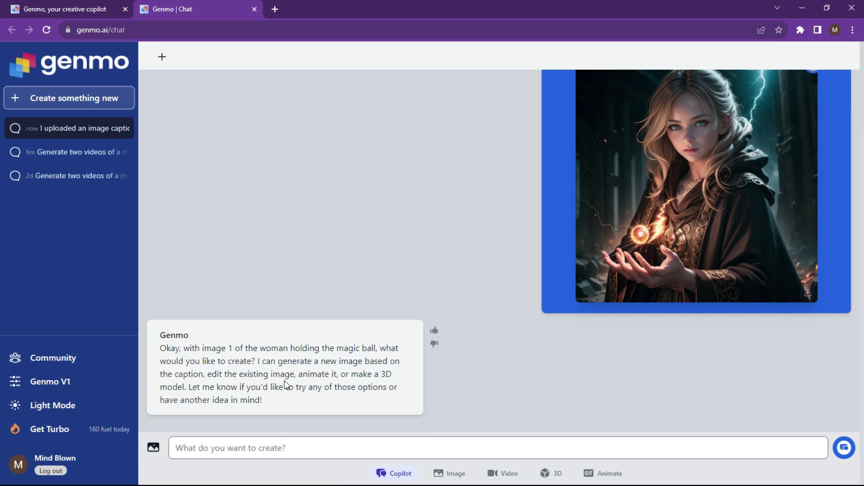
click(203, 449)
text(a)
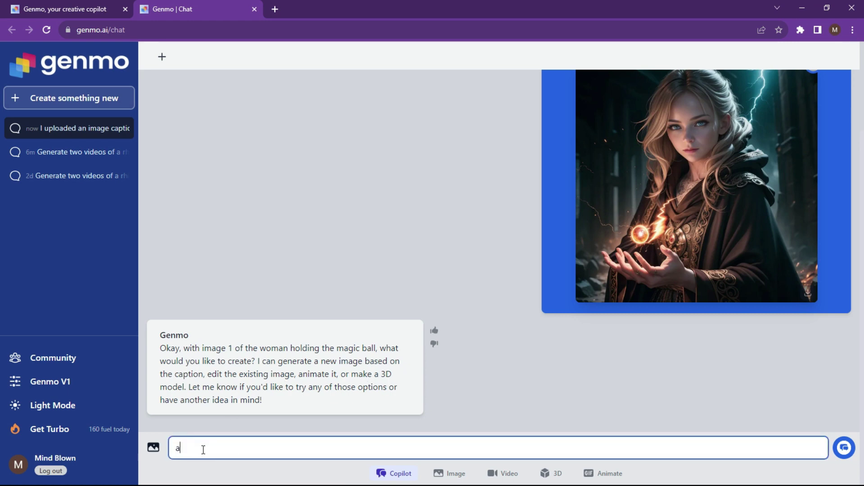
text(nimate it)
key(Return)
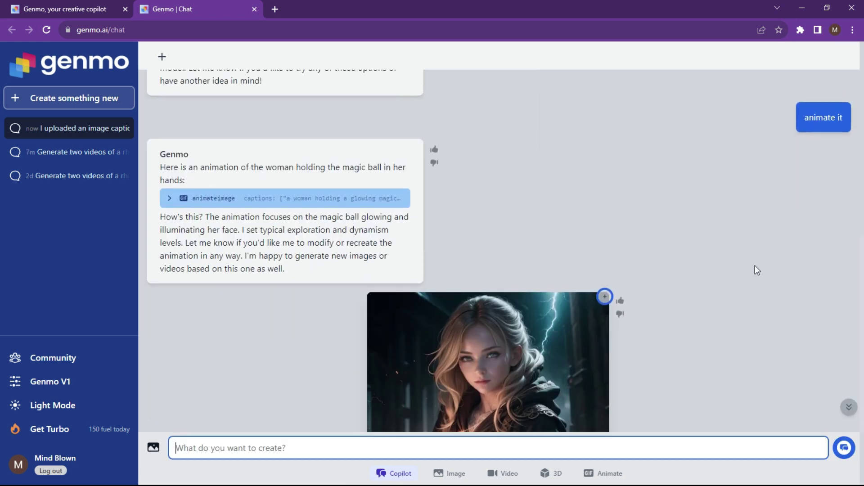
Step: Review Genmo's reply and the generated animation of the woman holding the magic ball, and react to it with the smiling emoji
scroll(755, 270, down, 3)
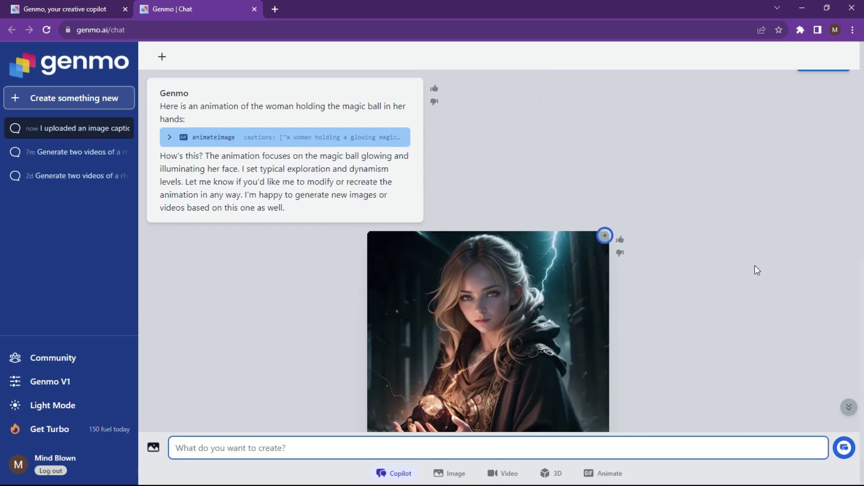
scroll(755, 266, up, 1)
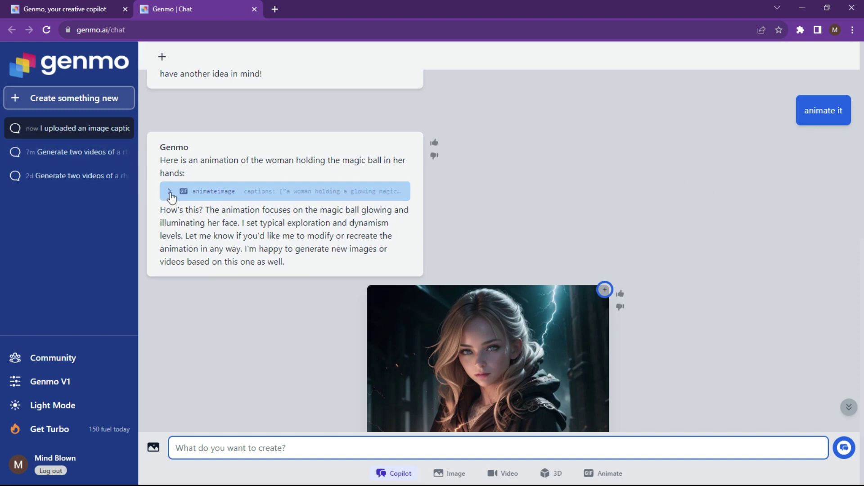
scroll(625, 222, down, 1)
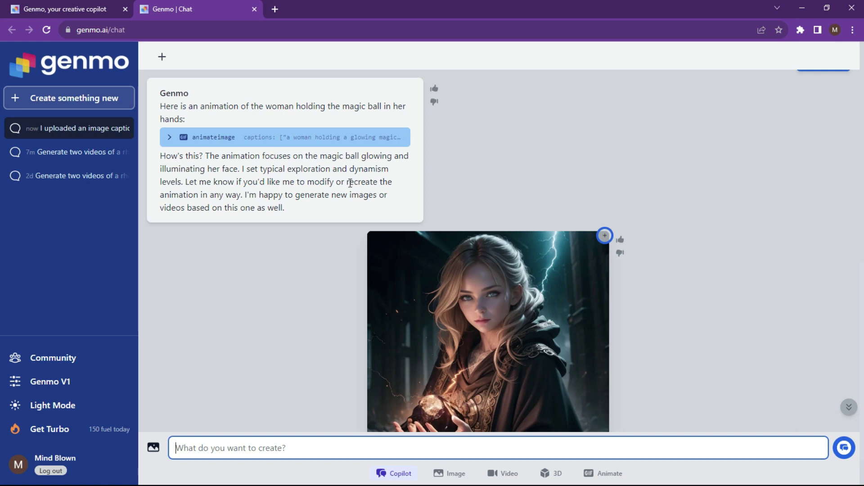
scroll(576, 189, down, 1)
mouse_move(483, 337)
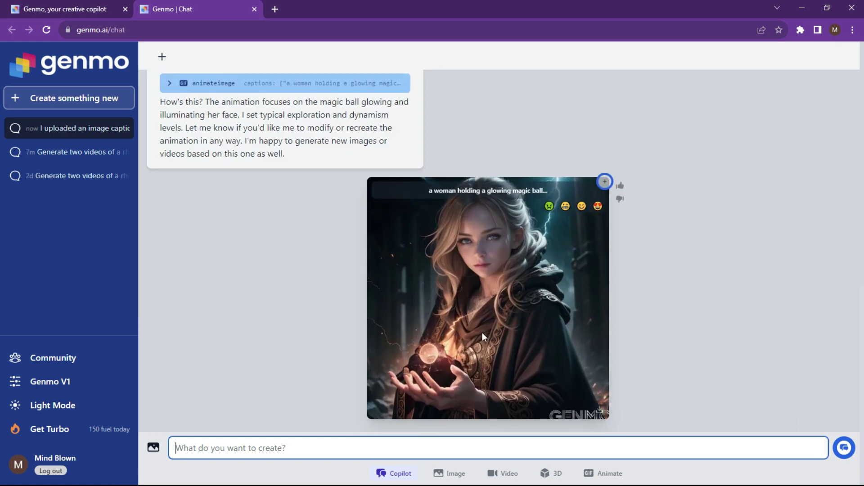
click(442, 360)
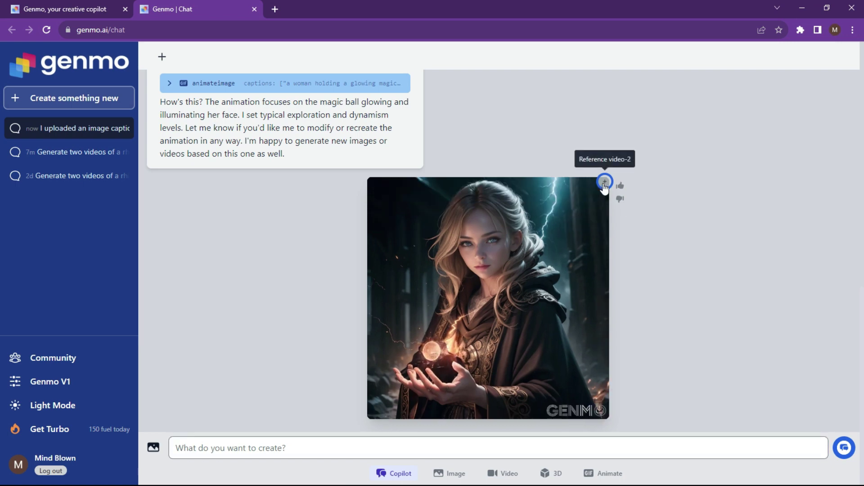
mouse_move(483, 247)
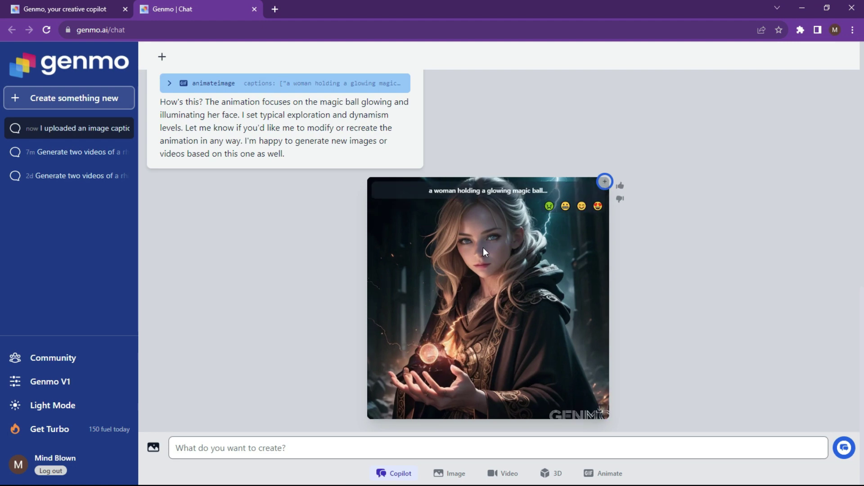
click(582, 207)
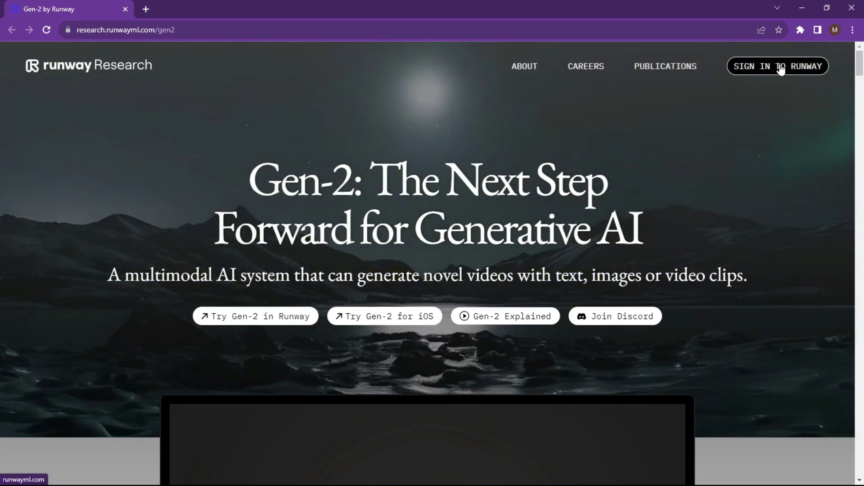
Step: Sign in to Runway from the Gen-2 page, start a video from an image, and upload the volcano image
click(780, 67)
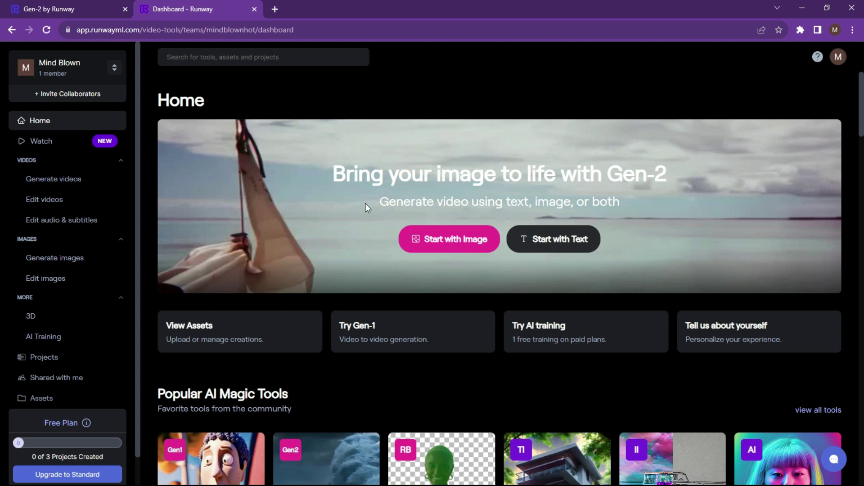
scroll(365, 203, down, 1)
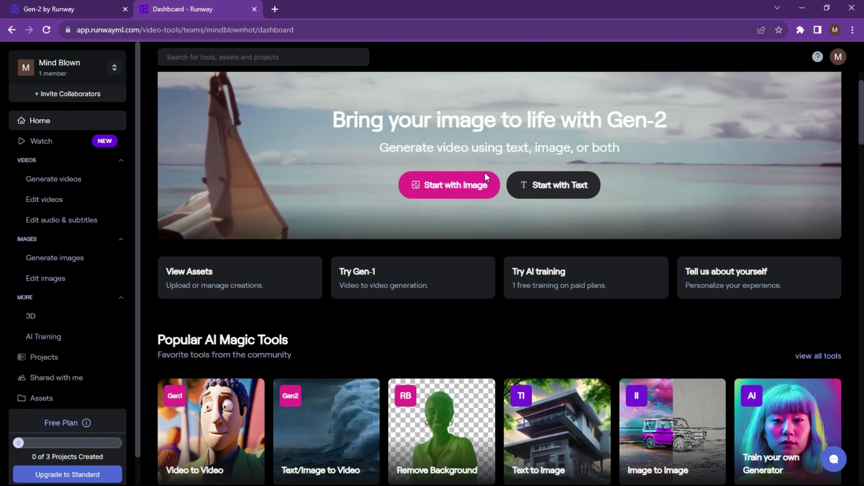
scroll(541, 208, up, 1)
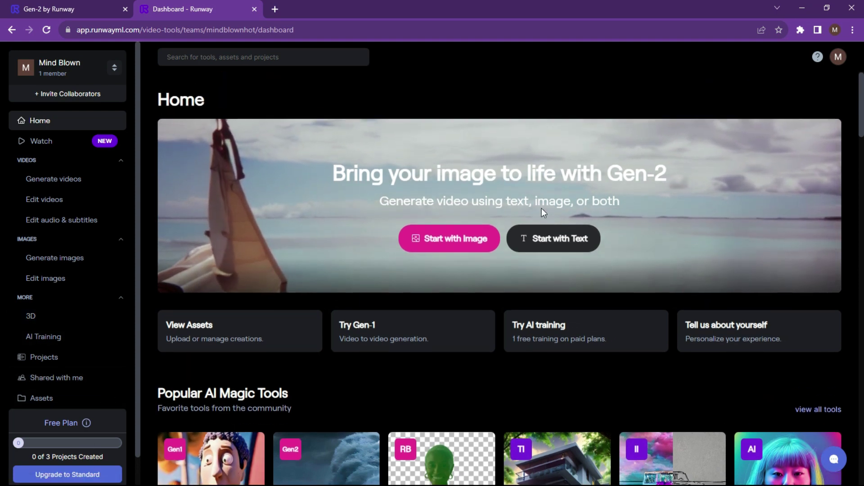
click(439, 239)
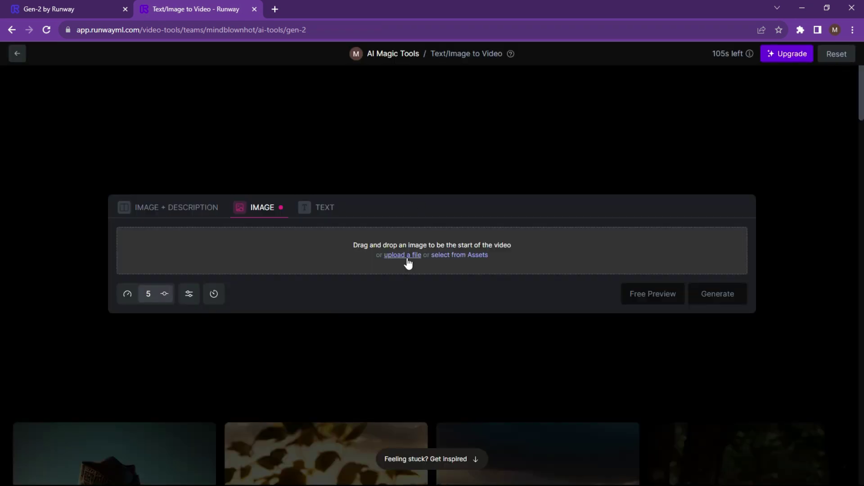
click(407, 256)
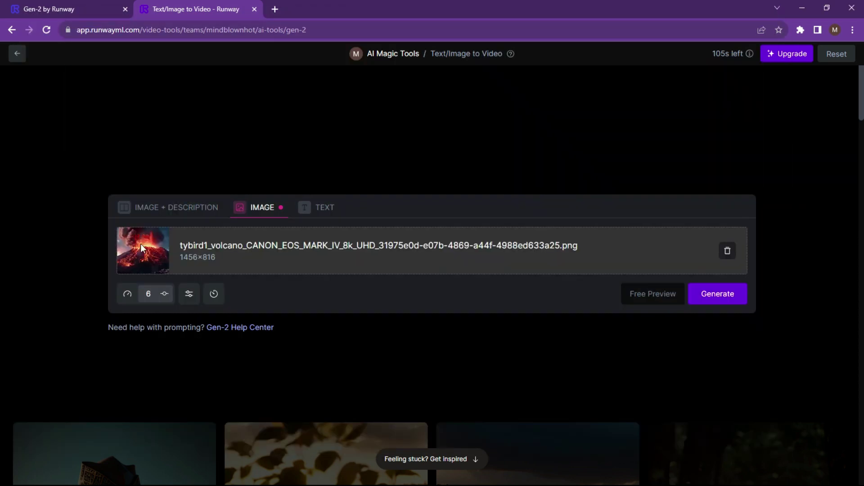
Step: Try a motion intensity of 7 for the volcano video and settle on 5
click(129, 295)
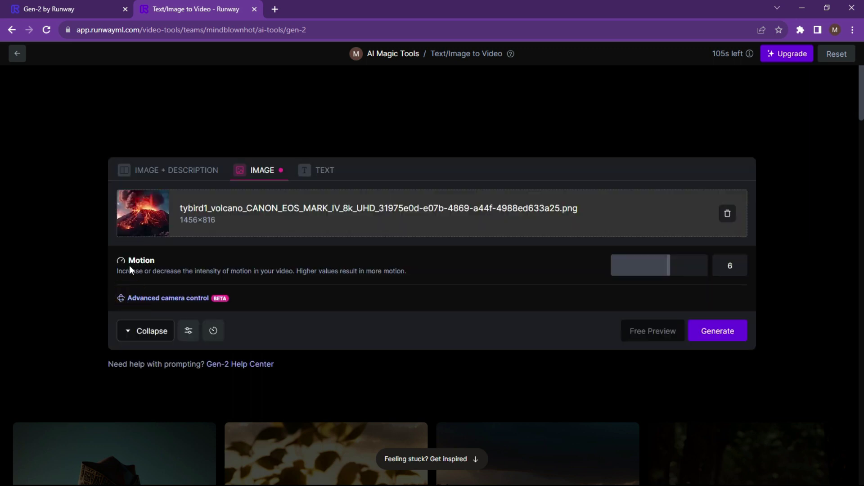
click(669, 270)
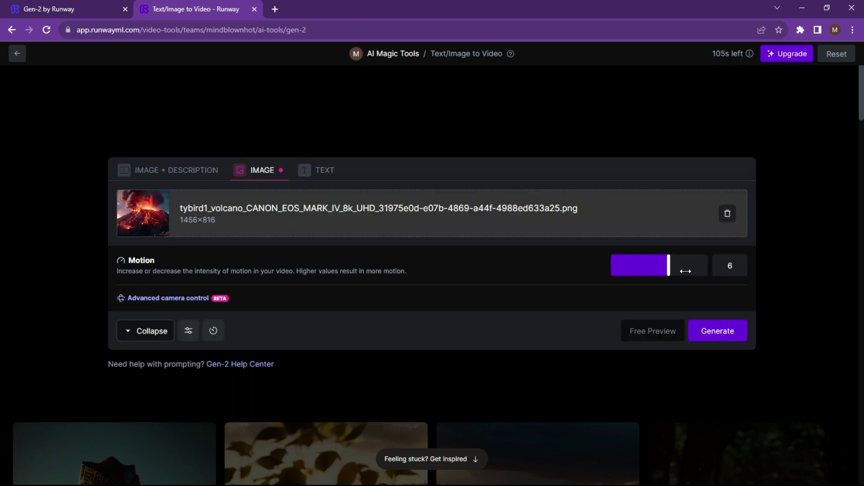
drag(669, 267, 679, 271)
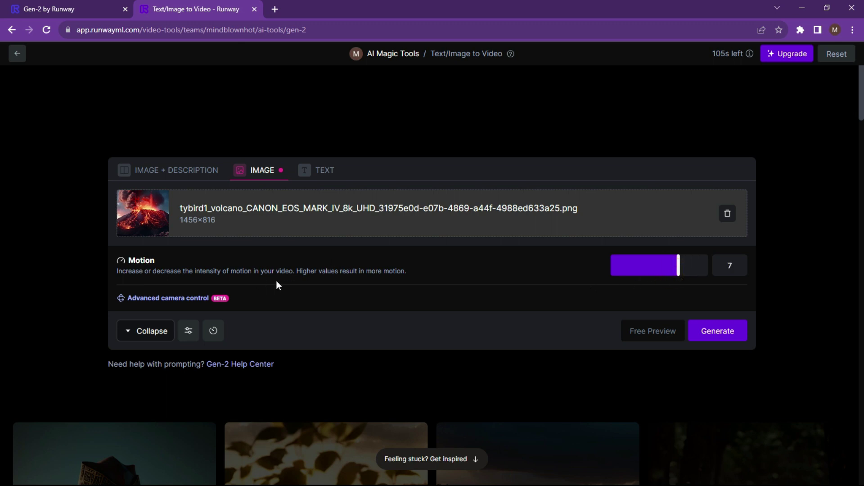
drag(682, 266, 660, 269)
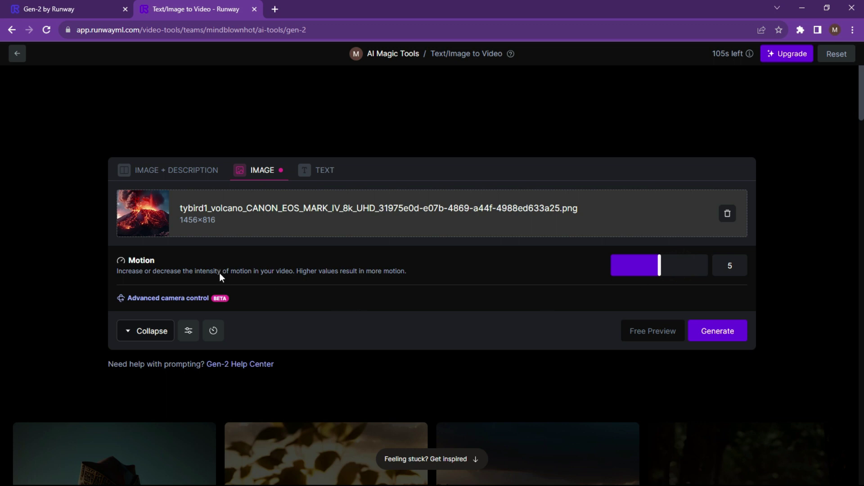
Step: Check the seed, interpolation, upscale and watermark settings, and read the information on video duration
click(189, 333)
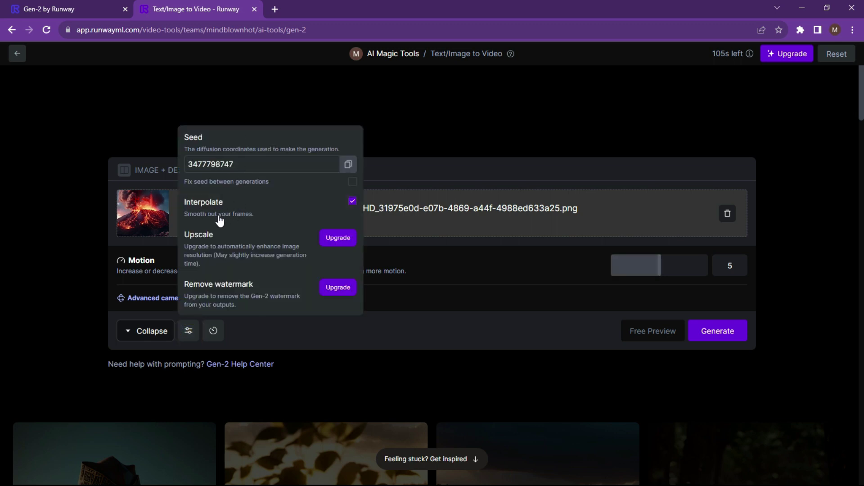
click(212, 333)
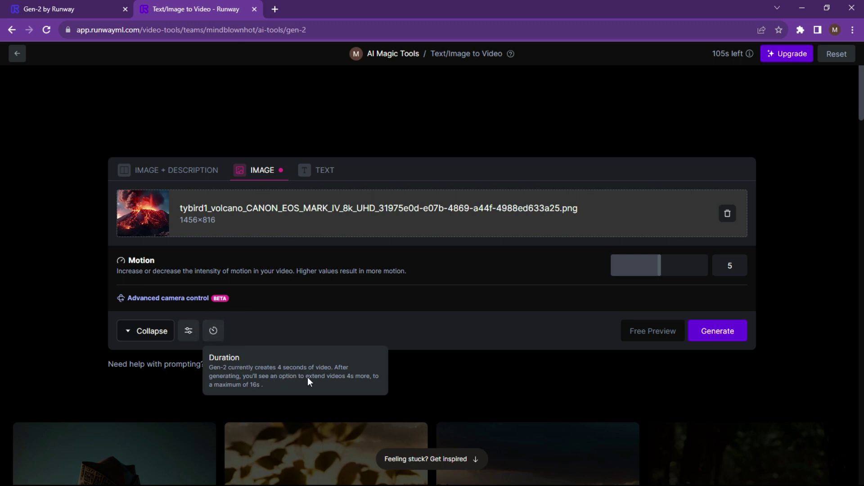
click(554, 314)
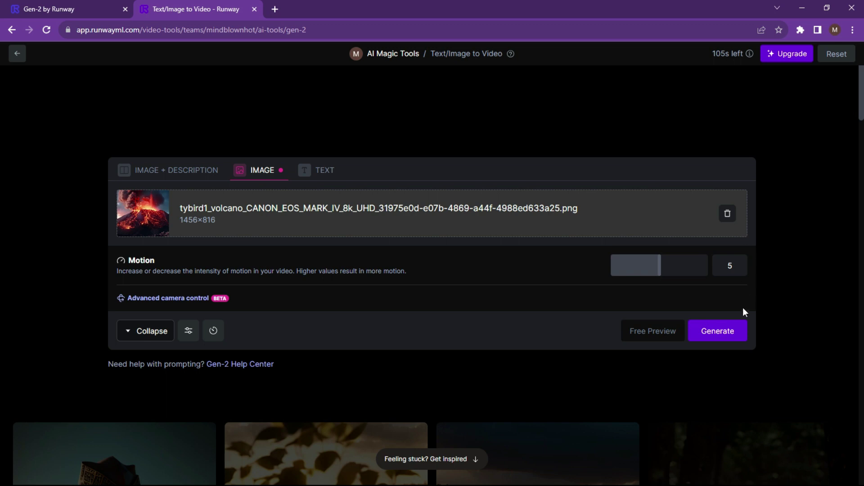
Step: Generate the Gen-2 video from the volcano image and download it
click(730, 333)
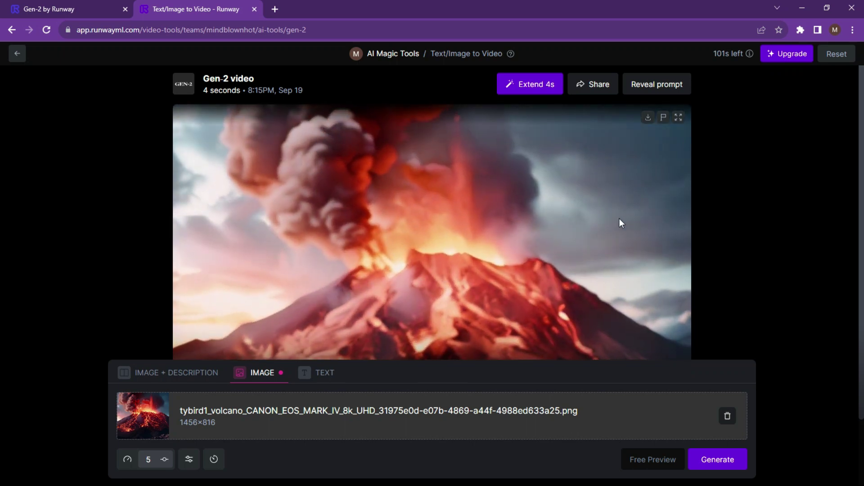
click(648, 118)
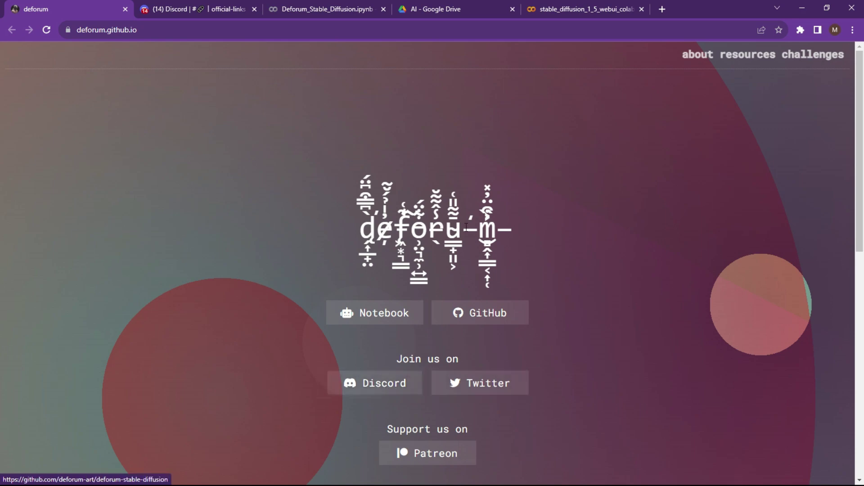
Step: Switch to Deforum's Discord server, review the links and tools in the official-links channel, and open the Deforum_Stable_Diffusion.ipynb notebook in Colab
click(188, 10)
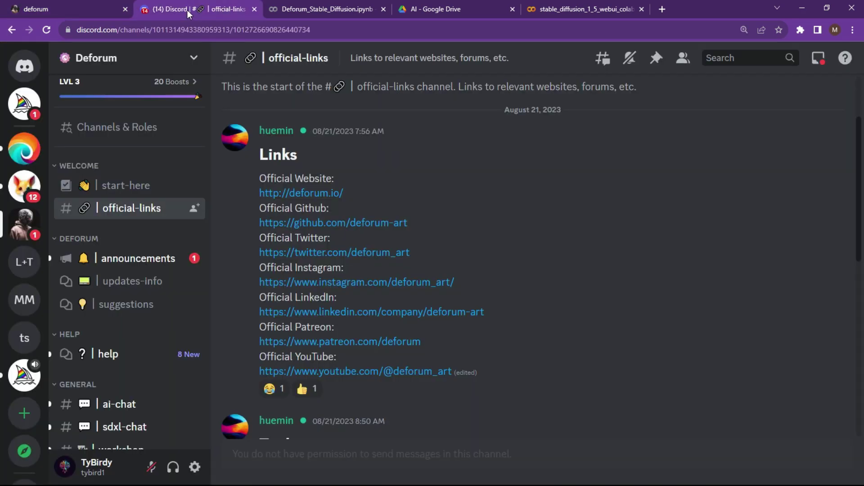
click(121, 207)
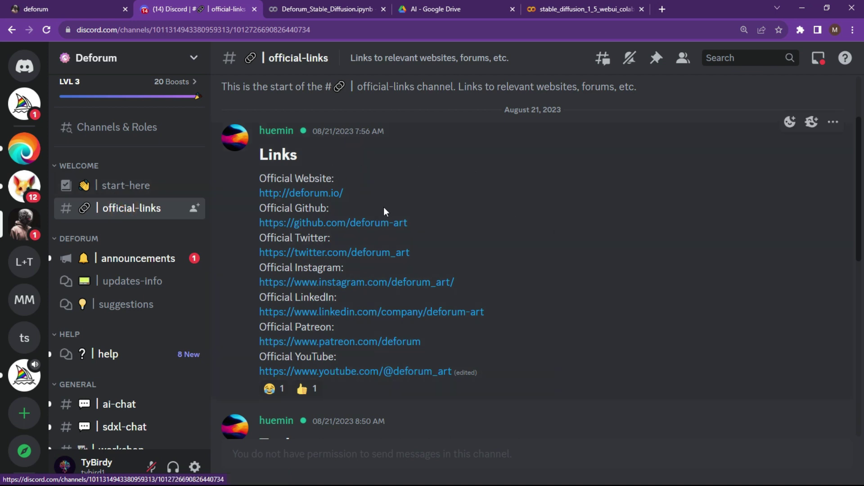
scroll(534, 194, down, 5)
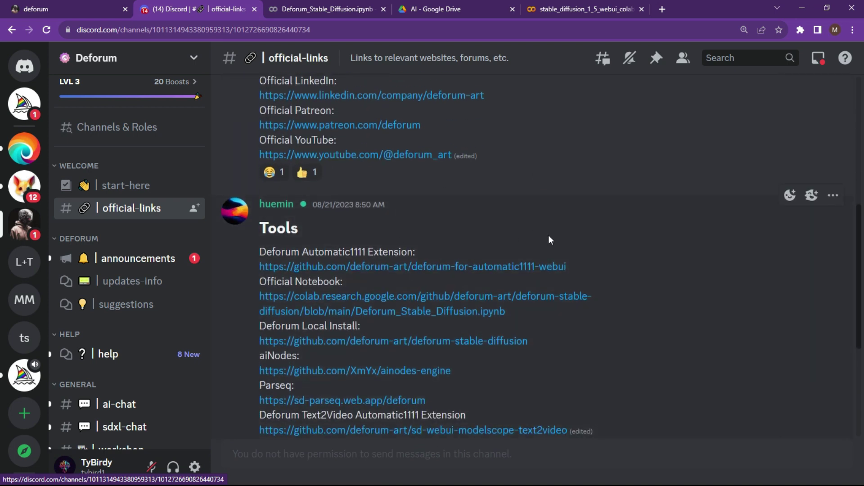
scroll(607, 230, down, 1)
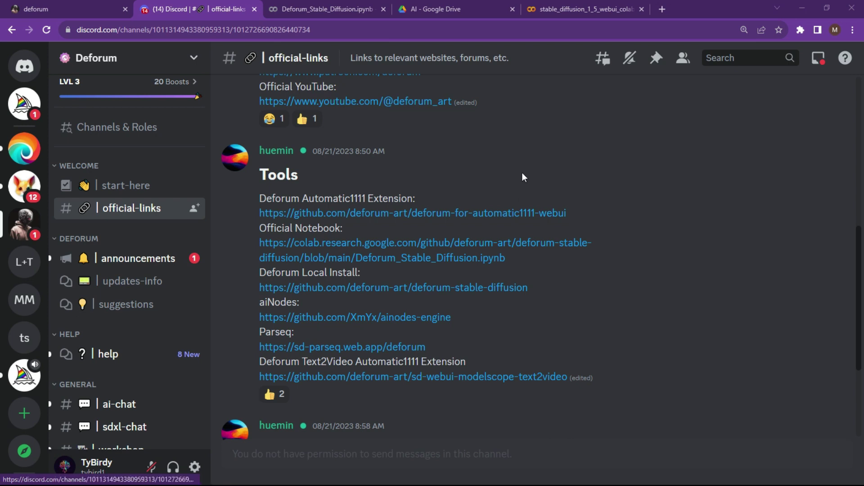
mouse_move(325, 12)
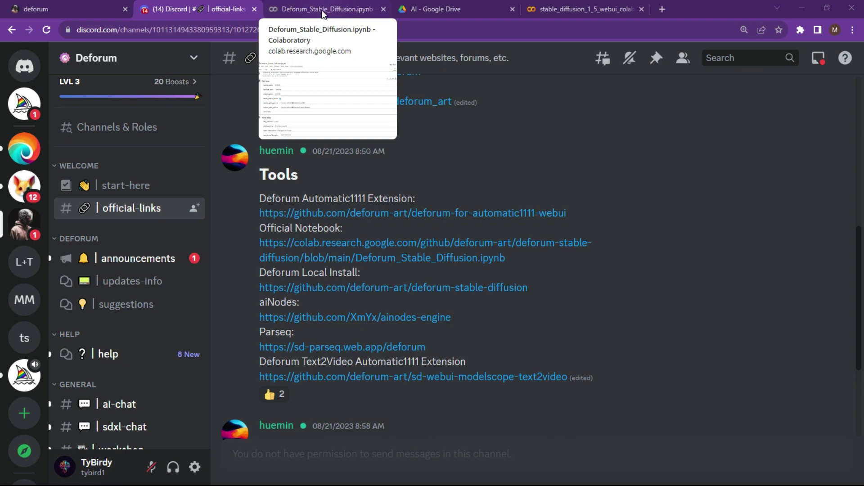
click(322, 10)
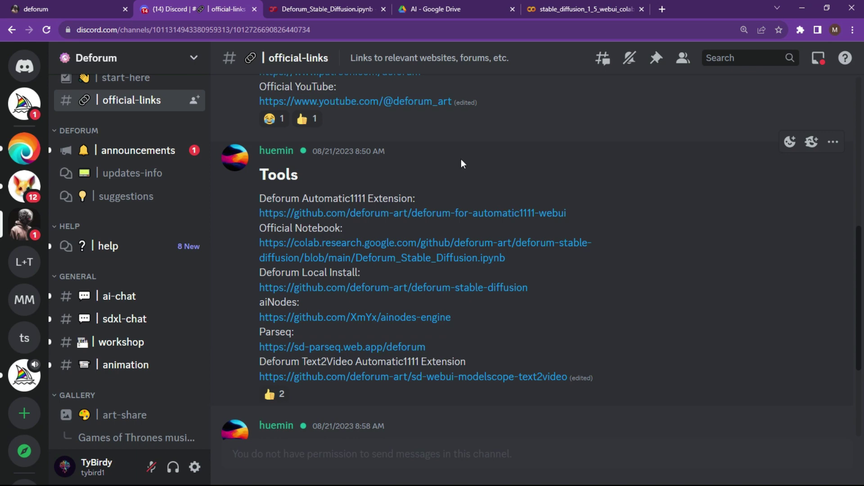
Step: Look into the Deforum server's animation channel and browse the animation posts in the art-share gallery
click(120, 366)
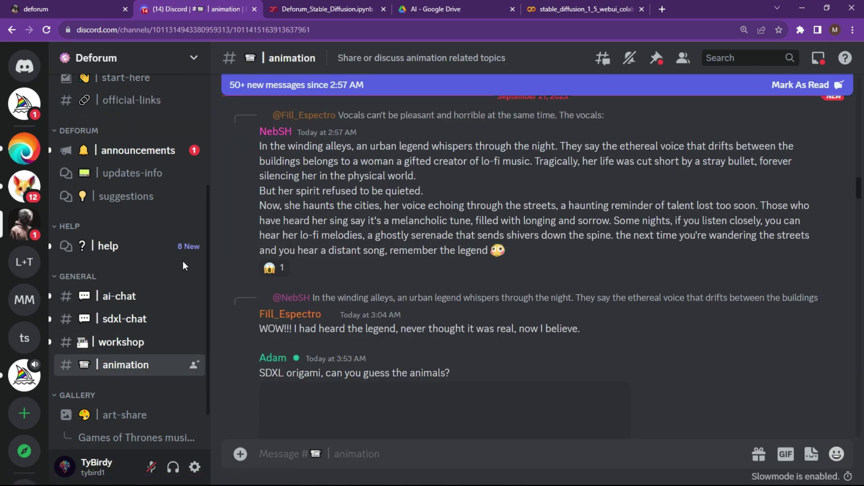
scroll(121, 343, down, 2)
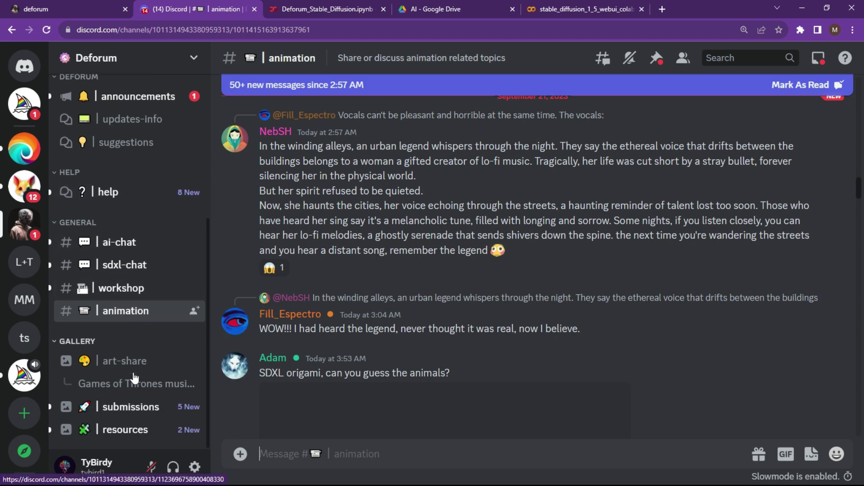
click(119, 360)
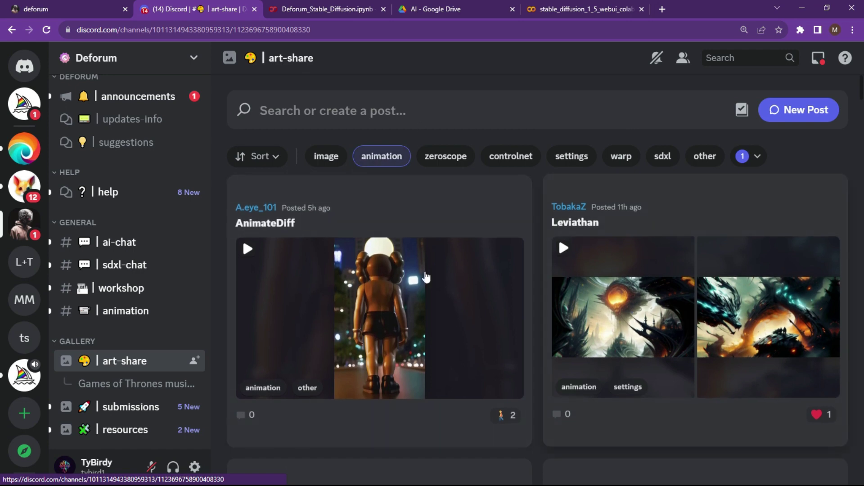
scroll(620, 288, down, 3)
scroll(620, 287, down, 3)
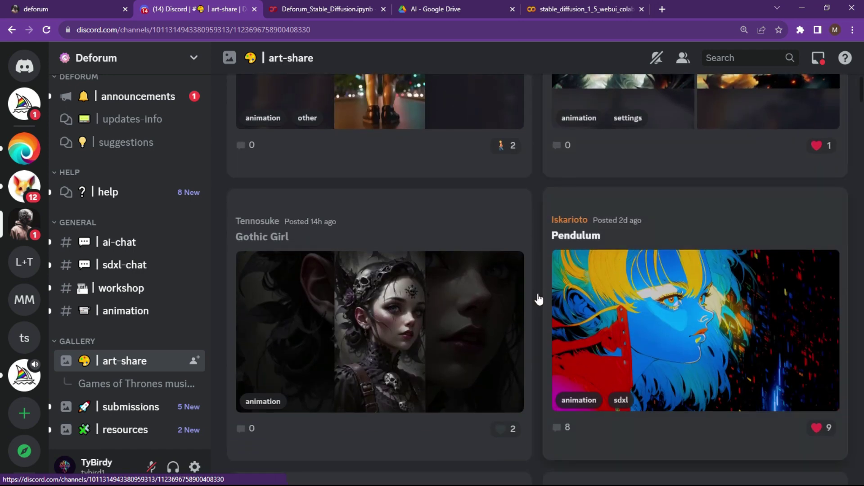
scroll(664, 285, down, 2)
scroll(665, 285, down, 5)
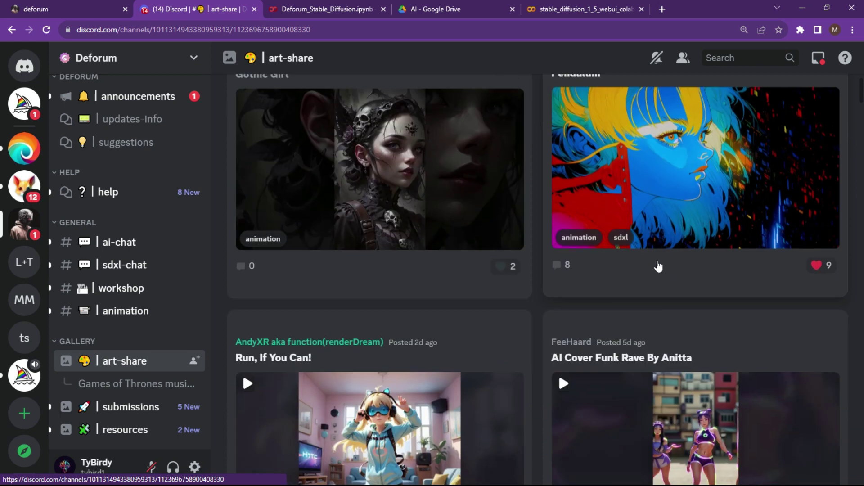
scroll(599, 204, down, 1)
scroll(599, 203, down, 3)
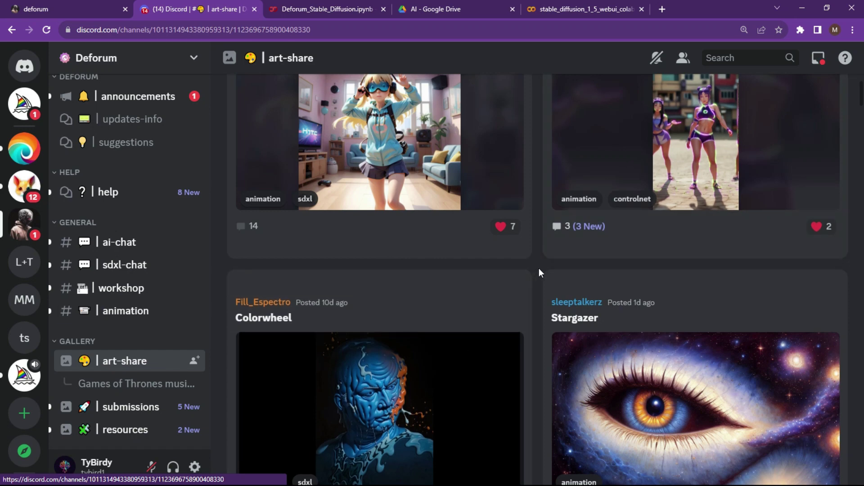
scroll(538, 269, down, 3)
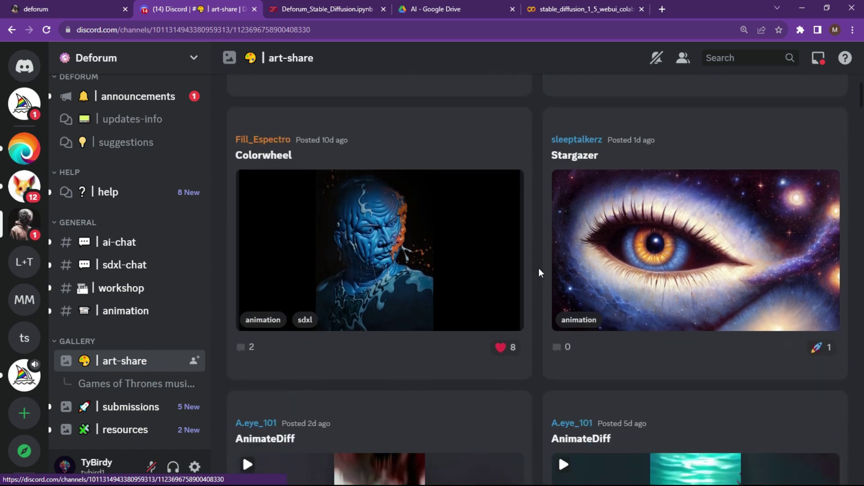
scroll(542, 267, down, 2)
scroll(553, 267, down, 2)
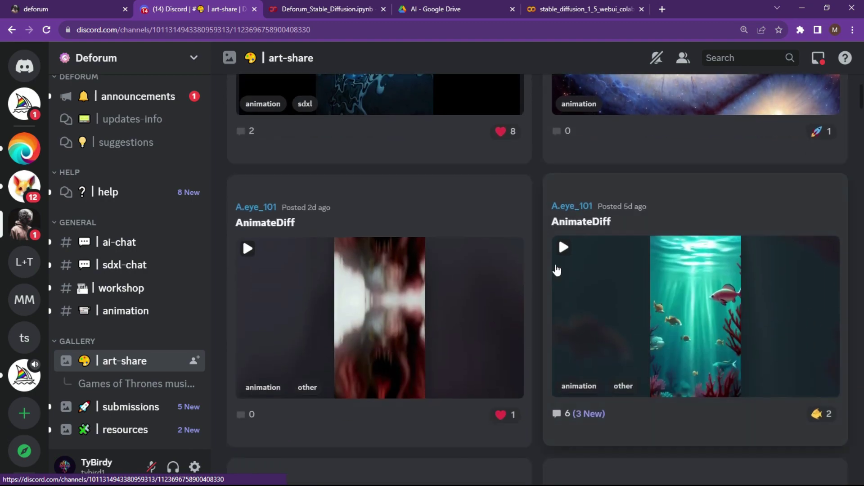
Step: Browse further through the art-share posts, play the "Deforum" post's animation in full screen, and close the post
scroll(557, 270, down, 6)
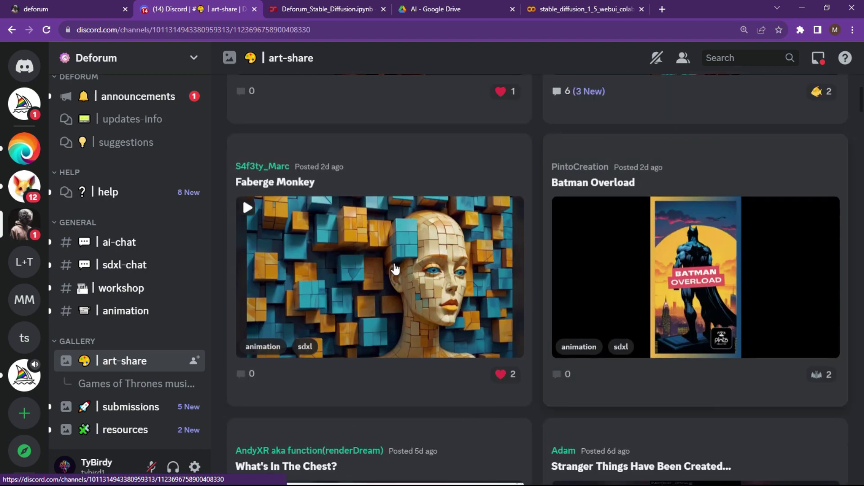
scroll(405, 270, down, 5)
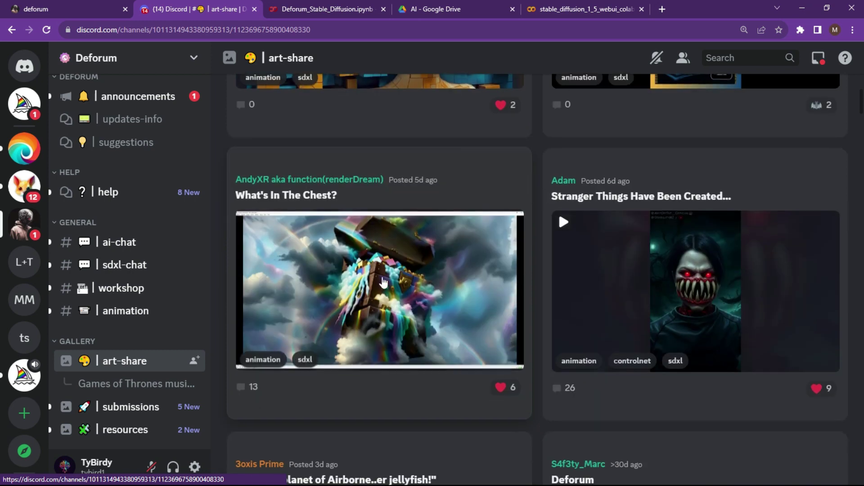
scroll(353, 299, down, 5)
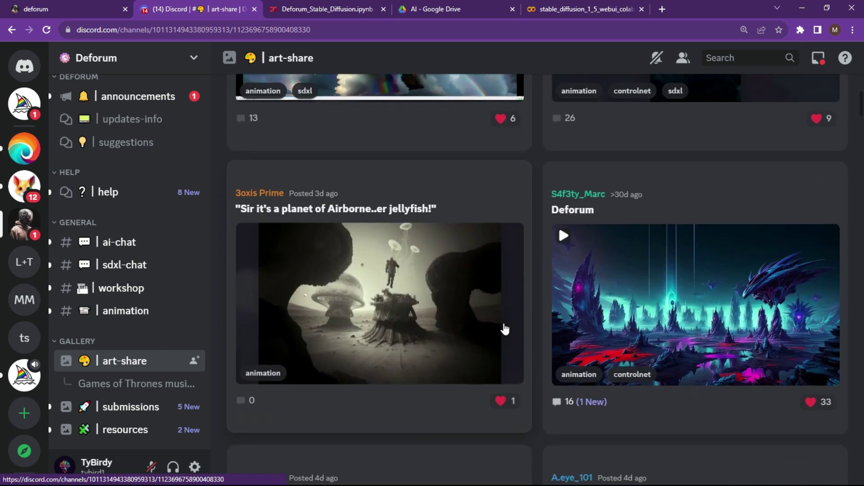
click(564, 229)
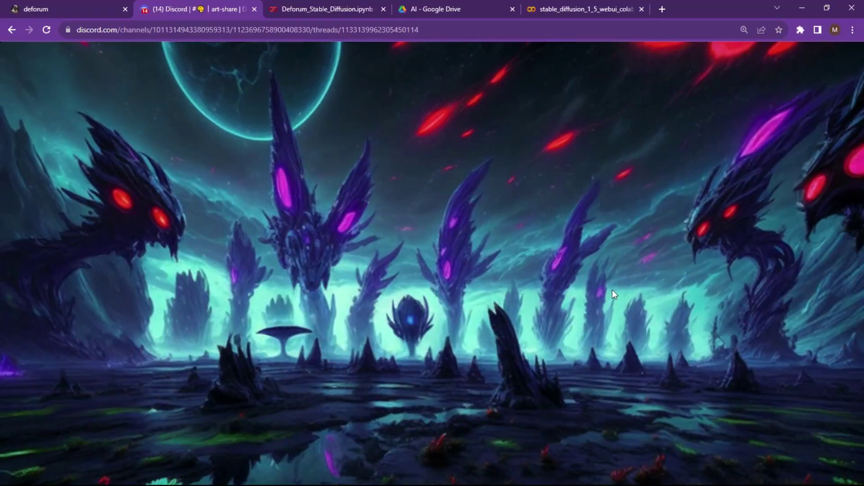
key(Escape)
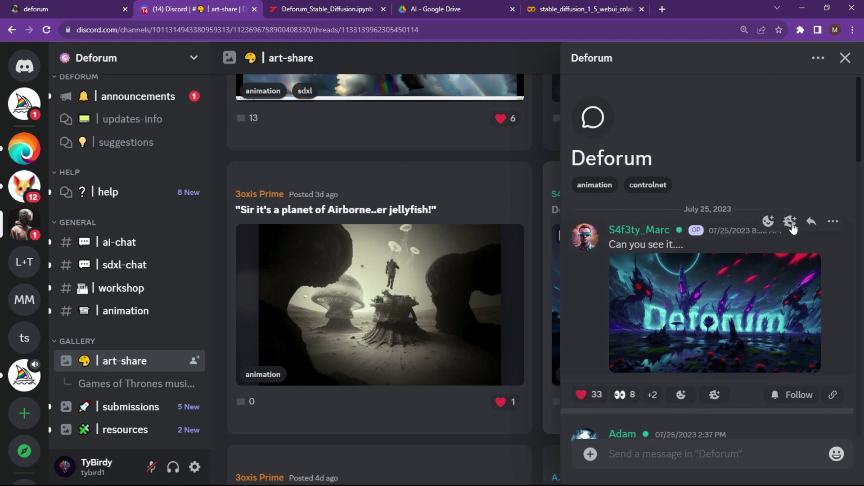
click(843, 57)
Step: Find the "TIME THIEF" post in the art-share gallery, watch its video in full screen, and close the post
scroll(714, 245, down, 7)
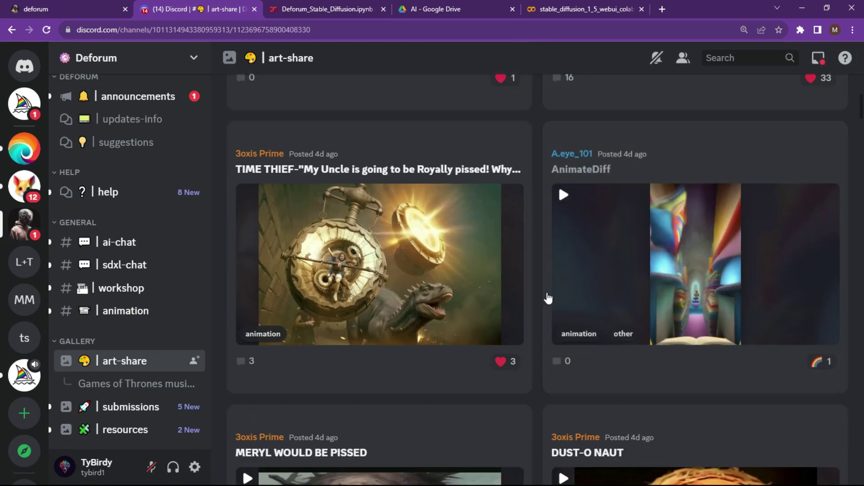
click(340, 265)
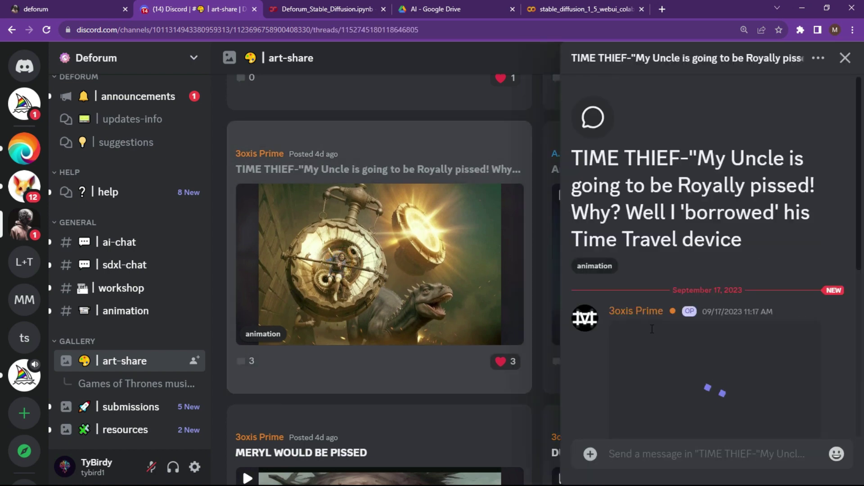
scroll(709, 371, down, 2)
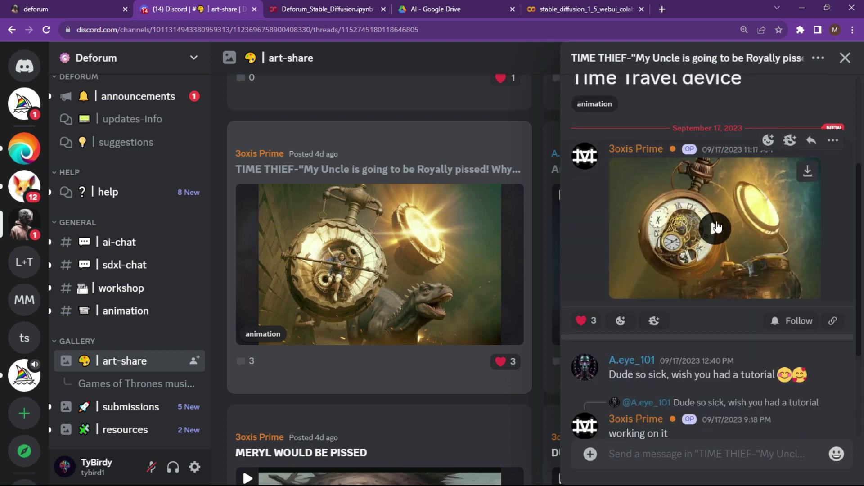
click(716, 225)
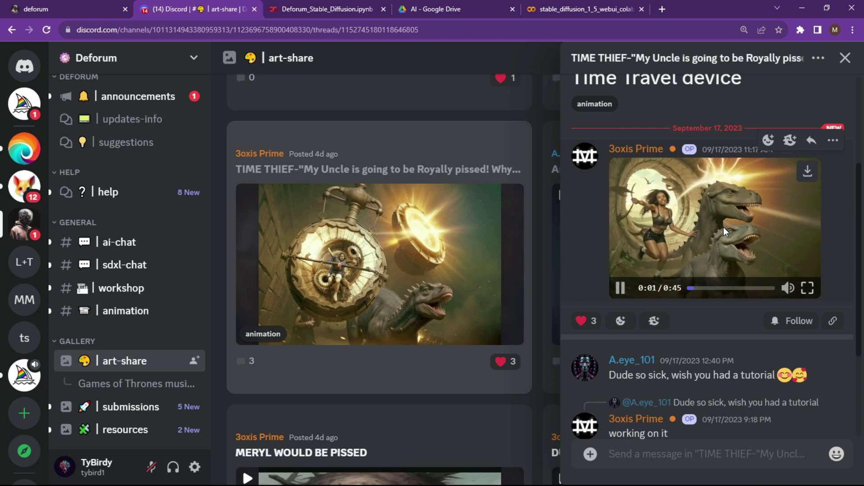
double_click(723, 227)
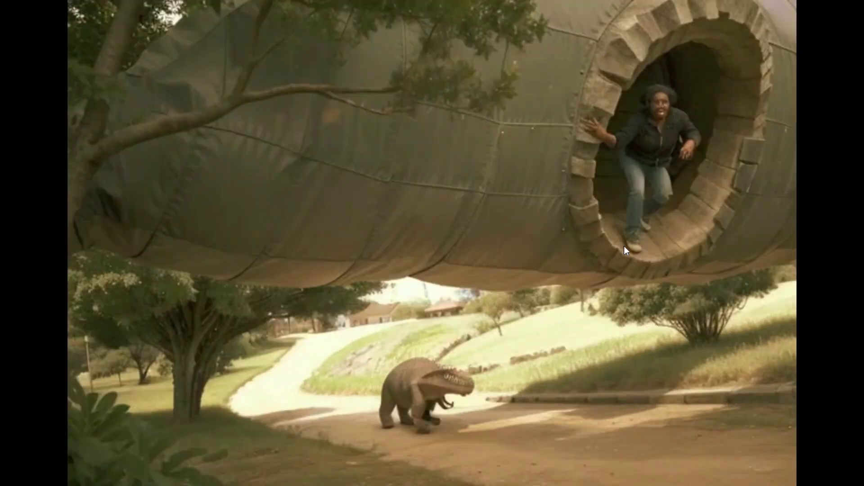
key(Escape)
key(Escape)
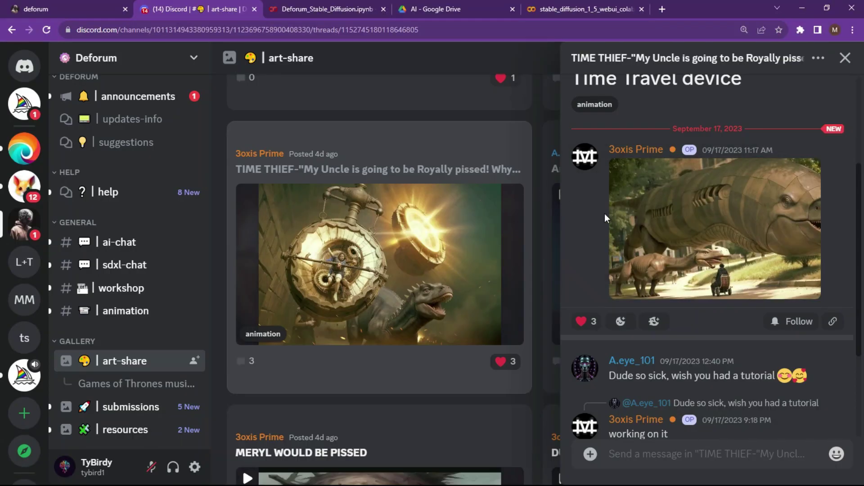
click(393, 398)
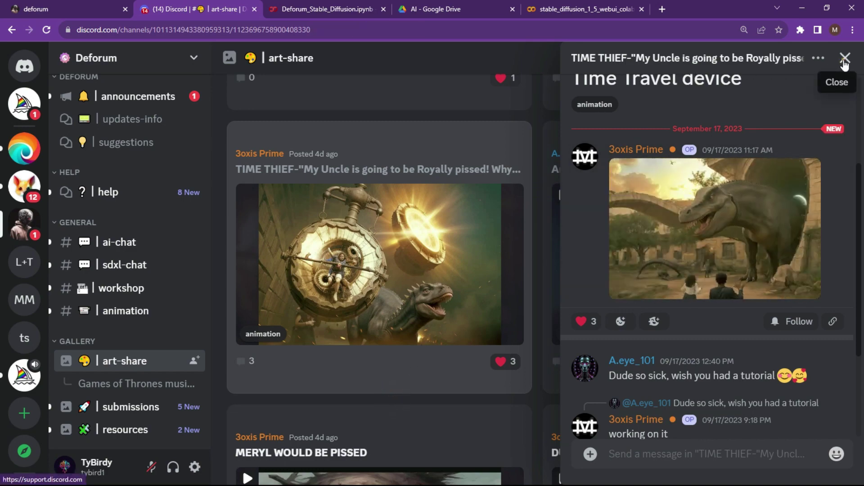
click(845, 57)
scroll(439, 234, down, 3)
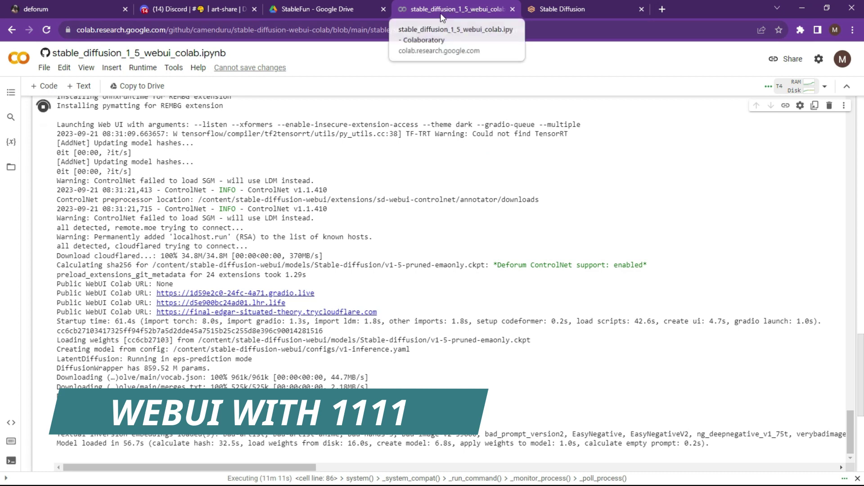
Step: Switch to the Stable Diffusion web UI and open the Deforum extension's run settings
click(553, 14)
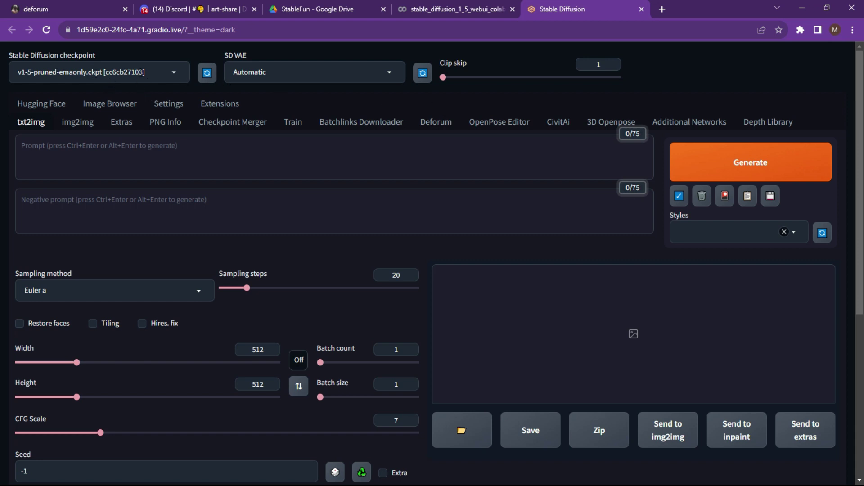
click(437, 123)
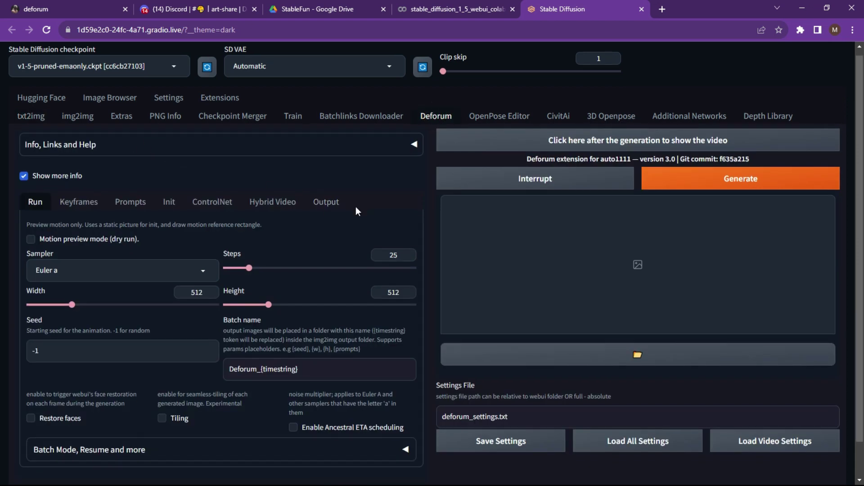
scroll(357, 209, down, 1)
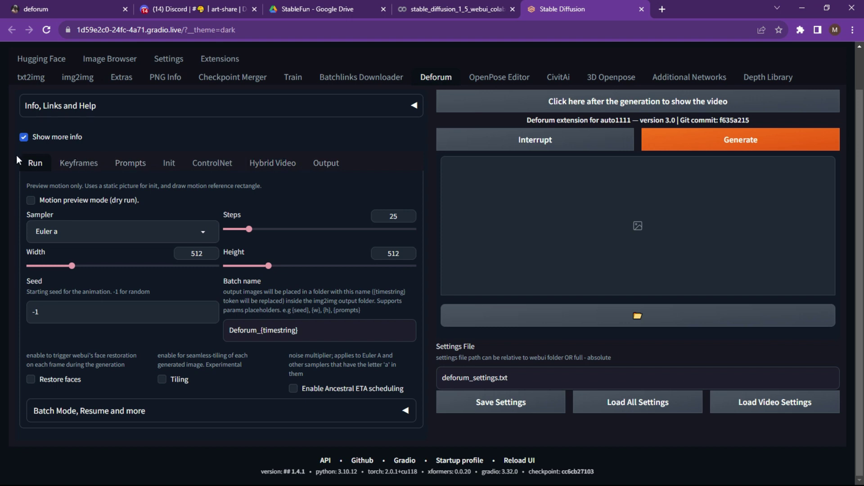
Step: Review Deforum's ControlNet, Hybrid Video and Keyframes settings, and check the default frame-numbered prompts
click(122, 163)
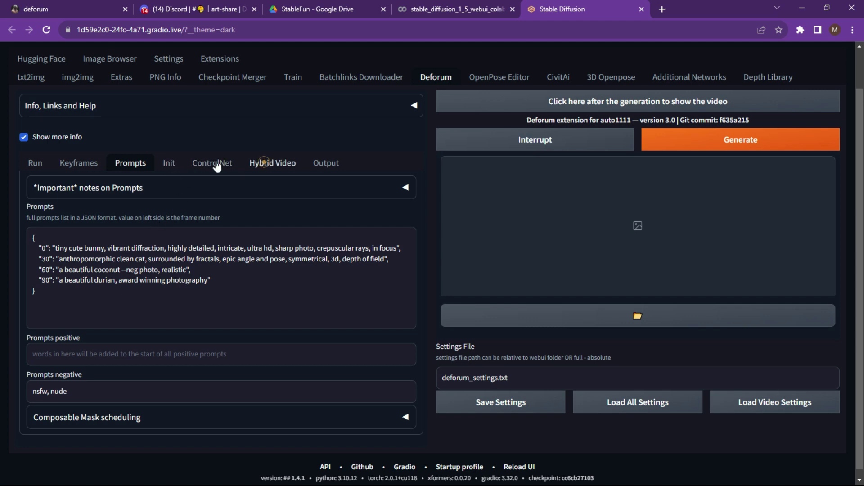
click(264, 162)
click(226, 192)
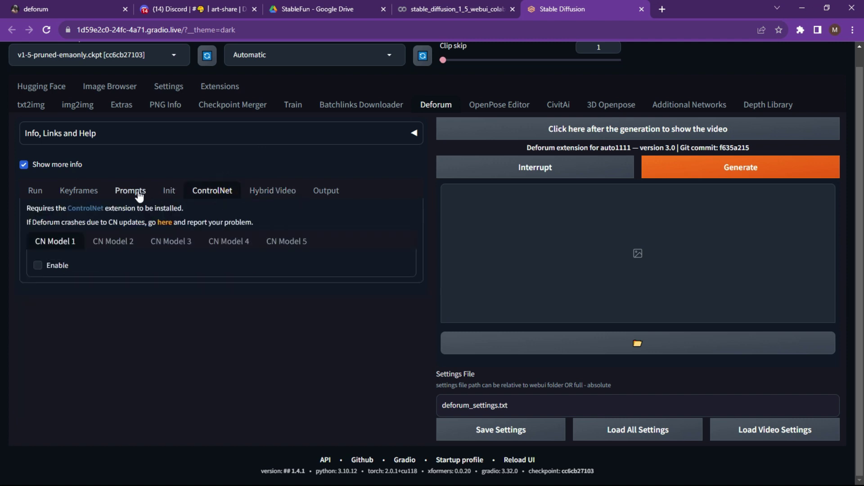
click(263, 191)
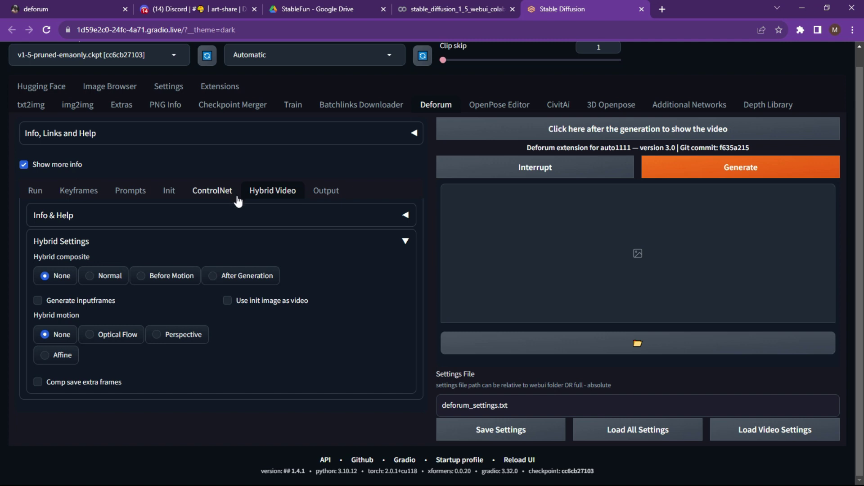
click(131, 192)
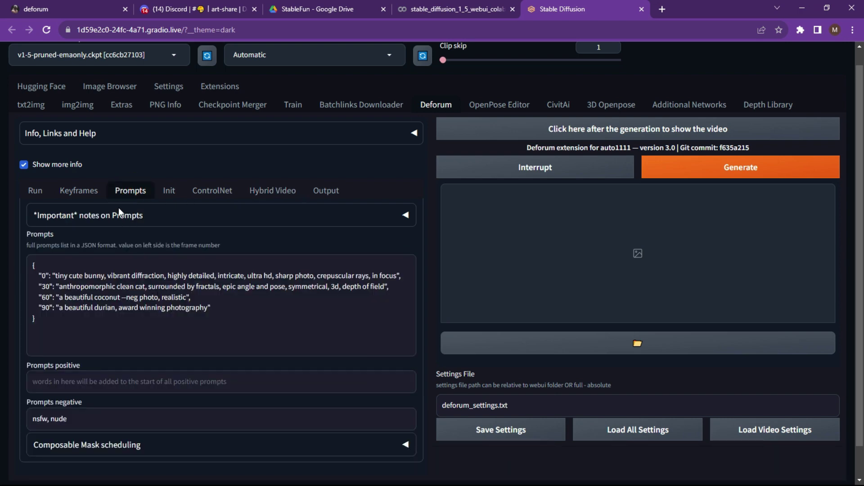
click(79, 192)
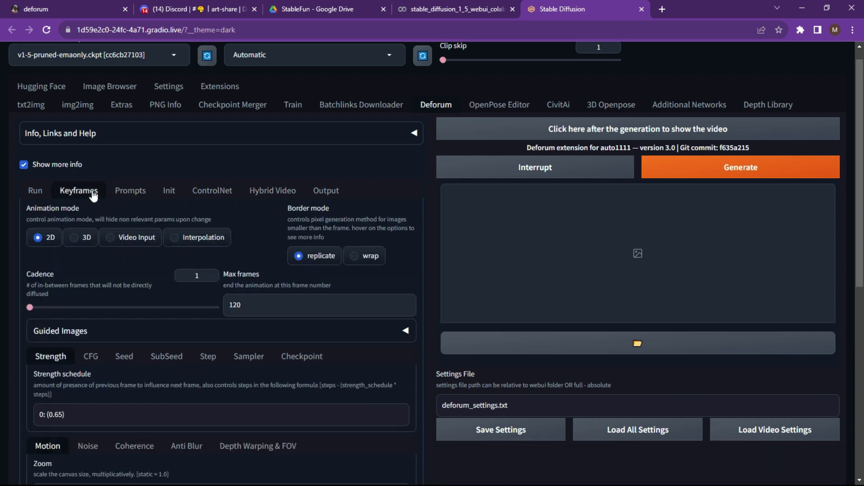
click(138, 197)
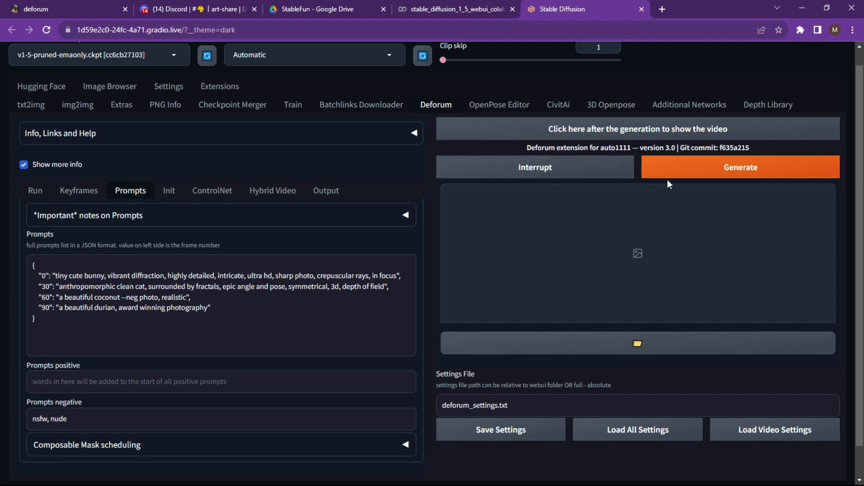
Step: Generate the Deforum animation from the default bunny, cat, coconut and durian prompts, and play the resulting video
click(696, 169)
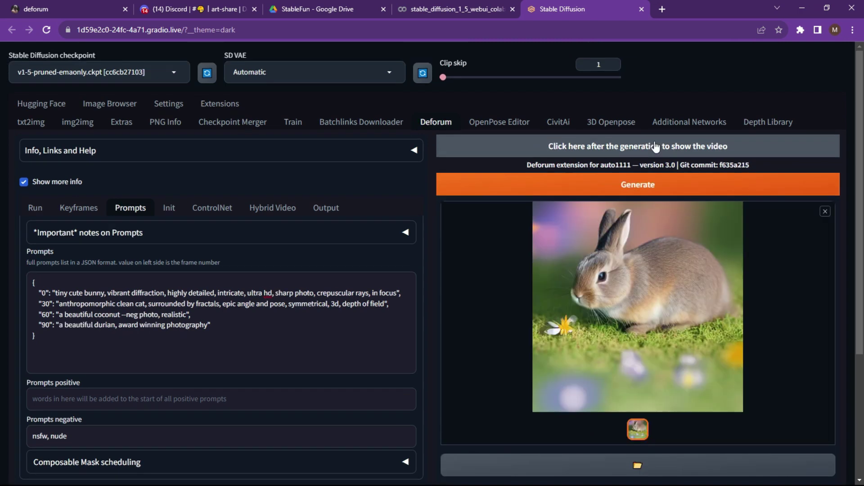
click(652, 143)
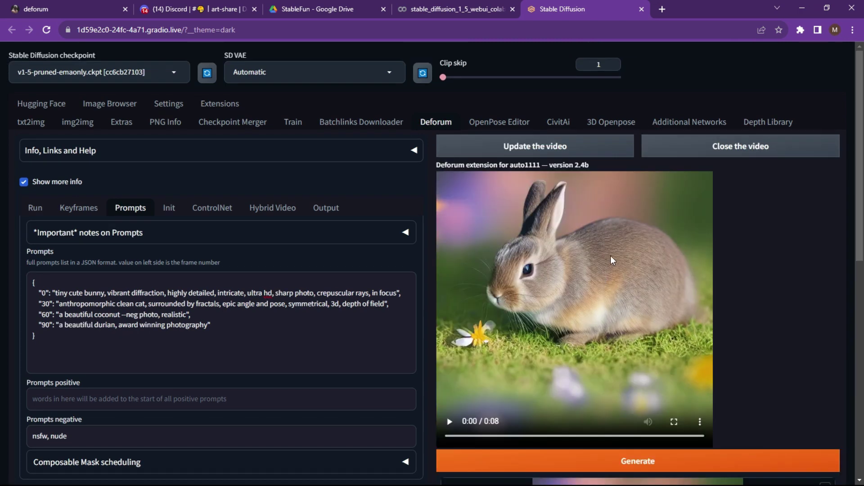
click(447, 423)
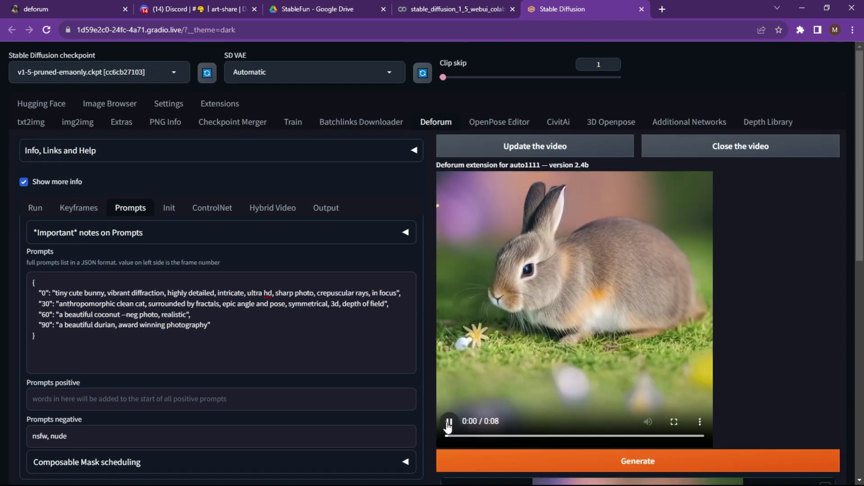